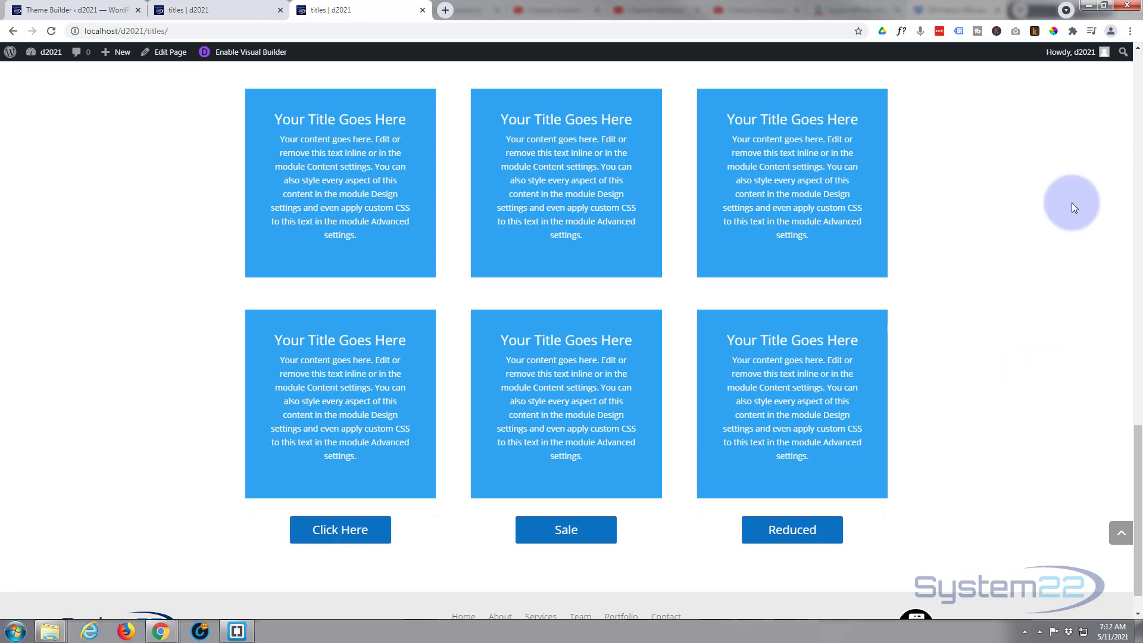
Enable the Visual Builder and delete the Reduced button under the third blue box
{"action": "left_click", "coordinate": [243, 53]}
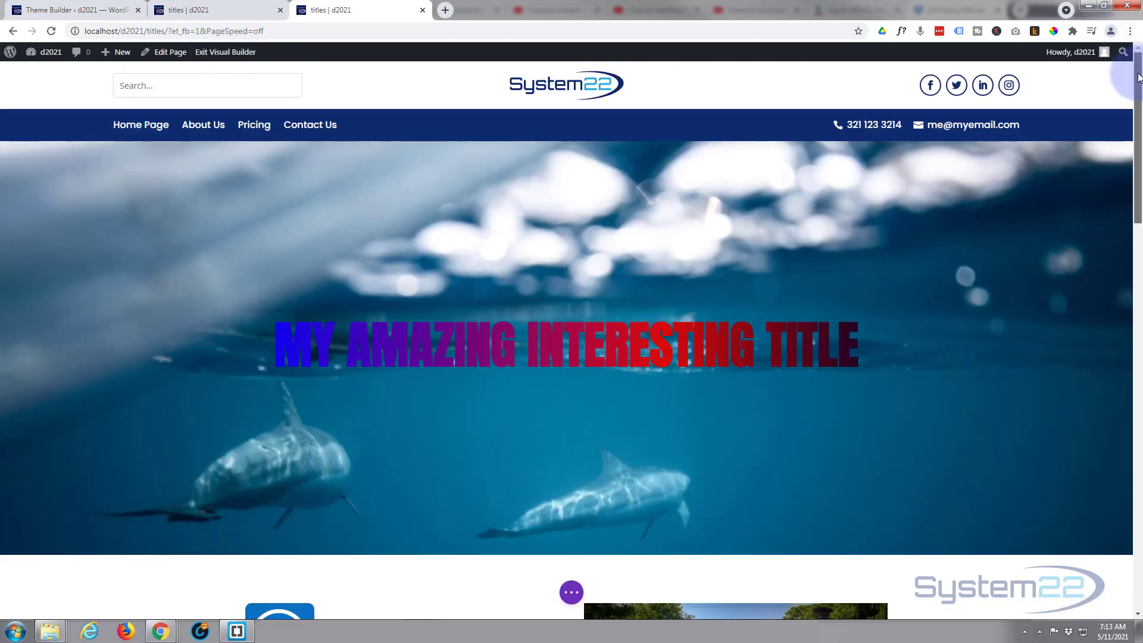
{"action": "left_click_drag", "start_coordinate": [1138, 77], "coordinate": [1131, 560]}
{"action": "mouse_move", "coordinate": [821, 505]}
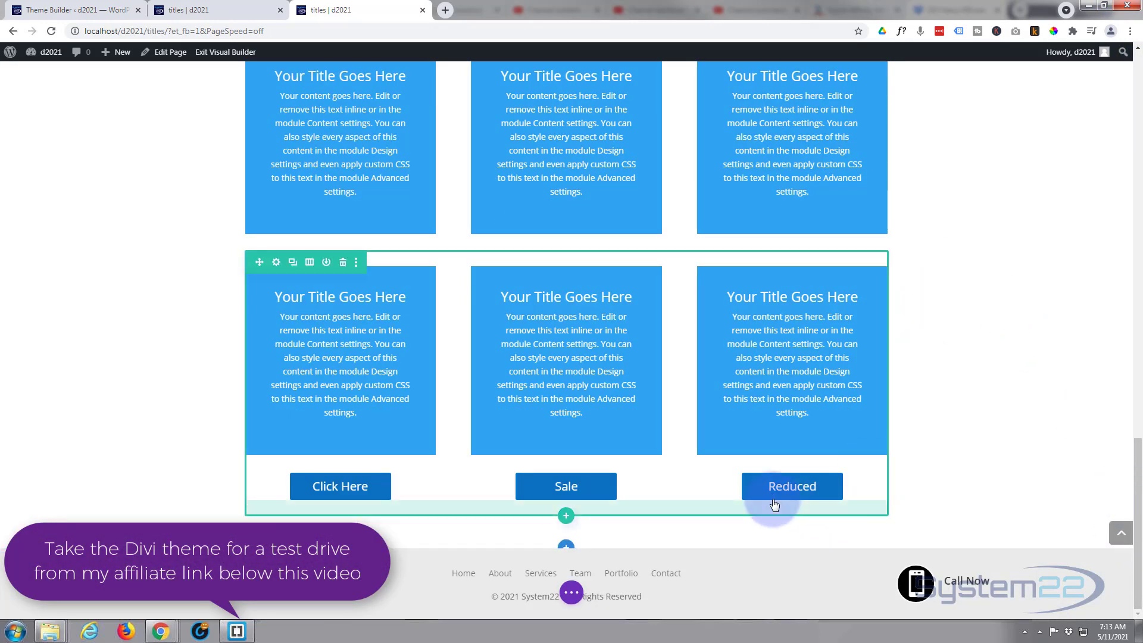
{"action": "mouse_move", "coordinate": [780, 502]}
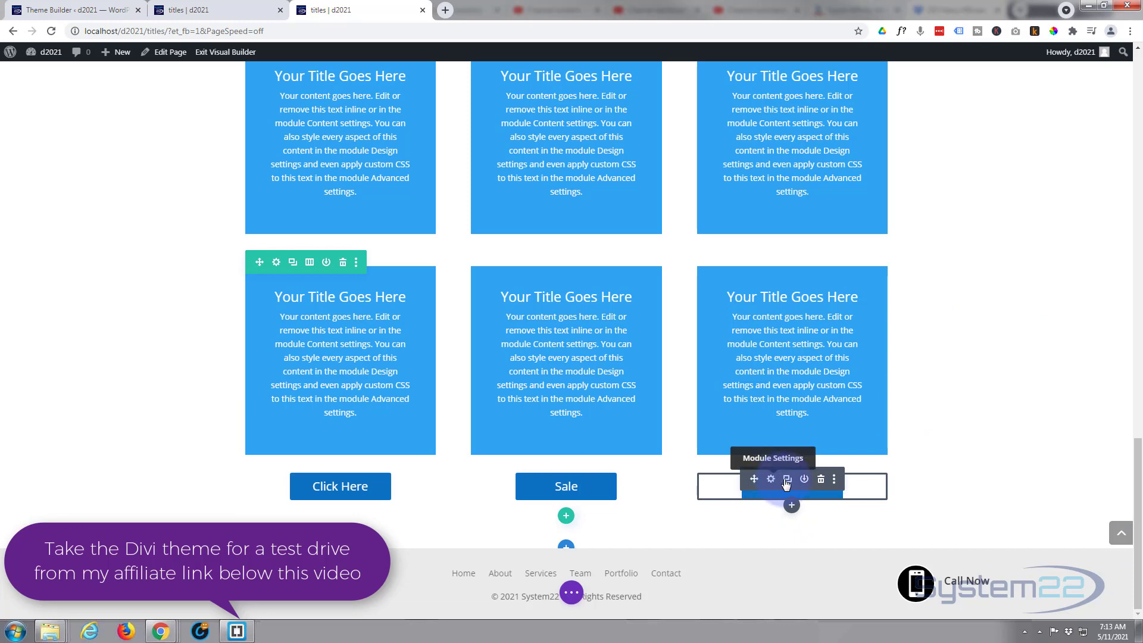
{"action": "left_click", "coordinate": [821, 478]}
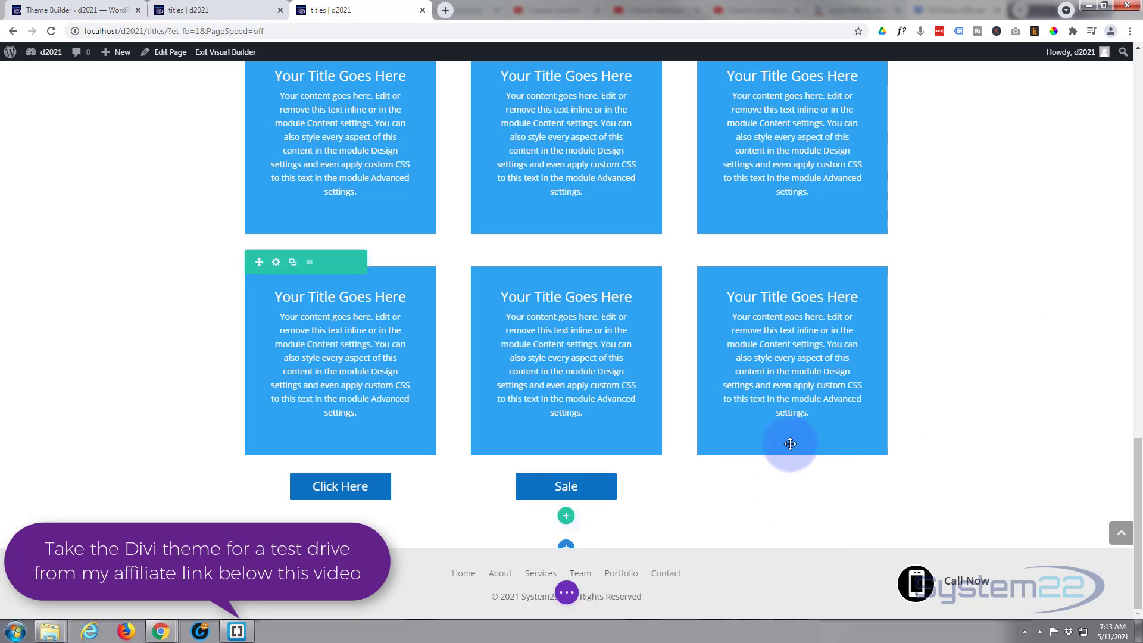
{"action": "mouse_move", "coordinate": [789, 458]}
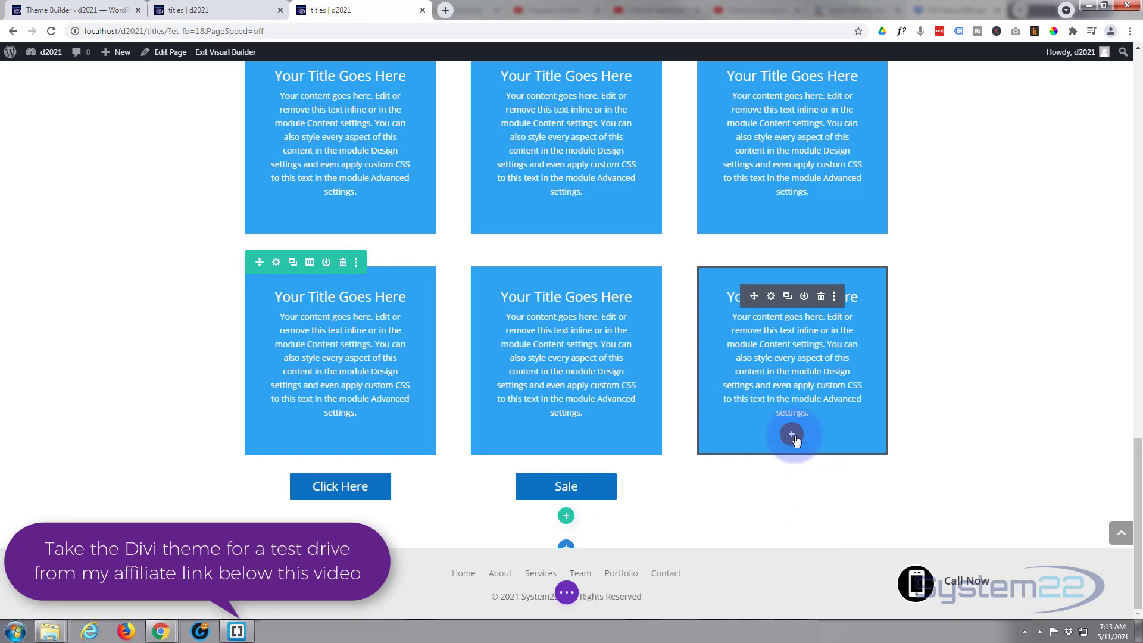
Insert a Button module below the third column's text, creating a default Click Here button
{"action": "left_click", "coordinate": [794, 436]}
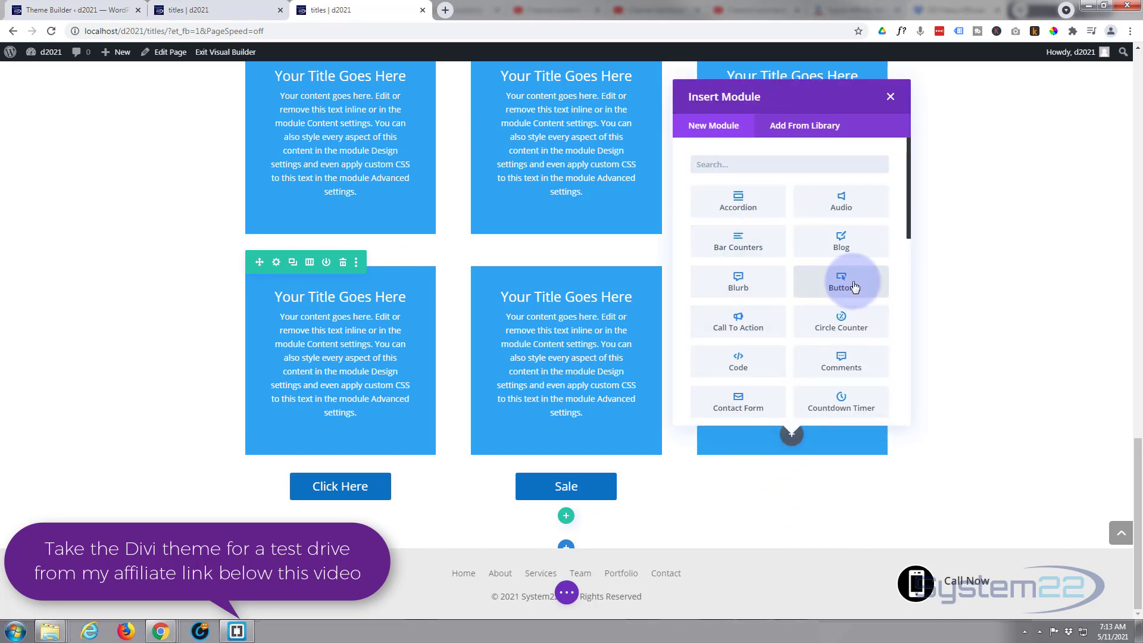
{"action": "scroll", "coordinate": [786, 255], "scroll_direction": "down", "scroll_amount": 10}
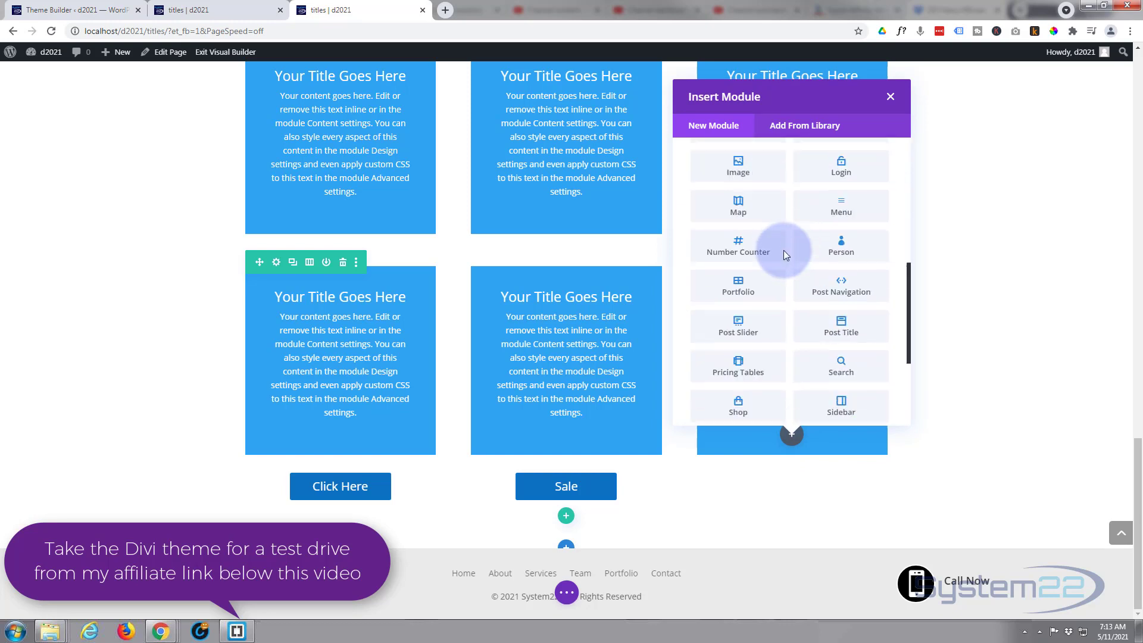
{"action": "scroll", "coordinate": [783, 255], "scroll_direction": "up", "scroll_amount": 8}
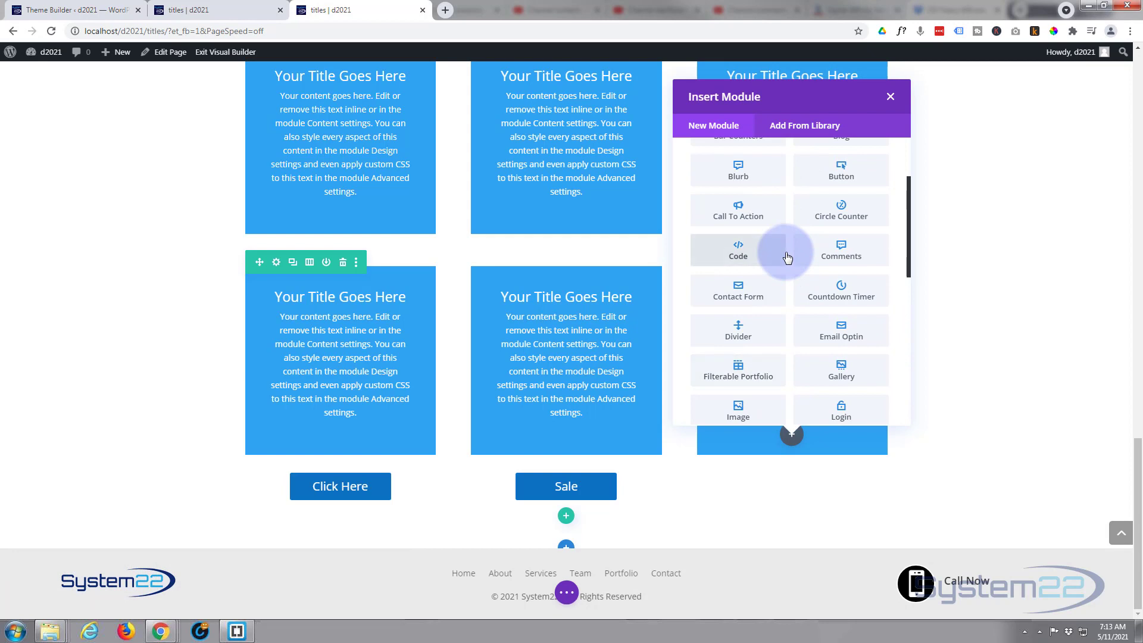
{"action": "scroll", "coordinate": [785, 255], "scroll_direction": "up", "scroll_amount": 4}
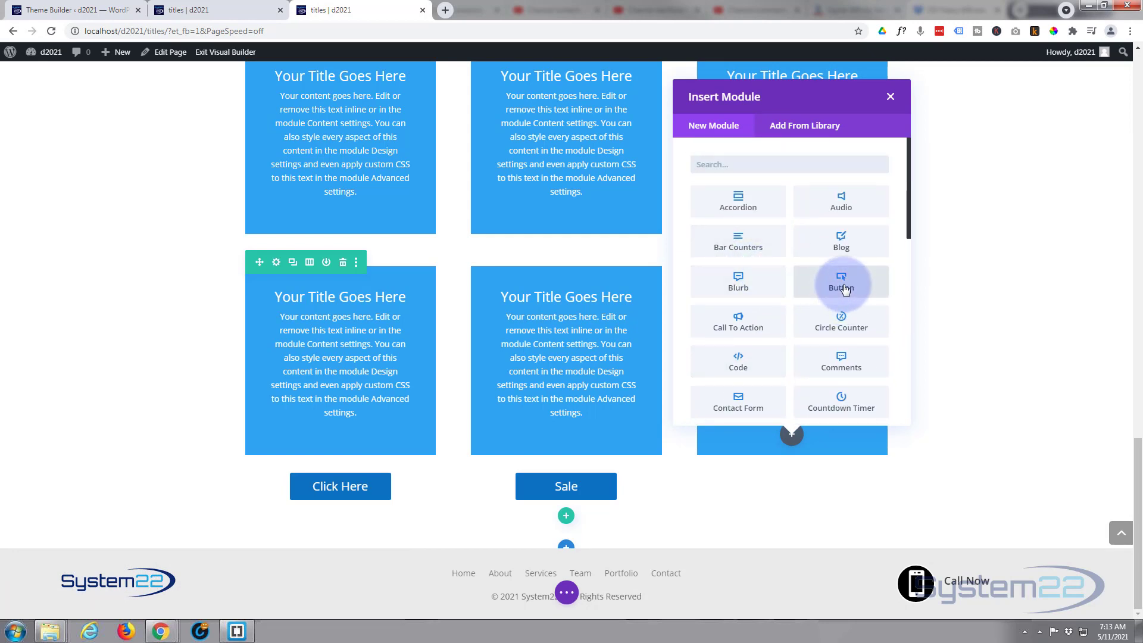
{"action": "left_click", "coordinate": [839, 286]}
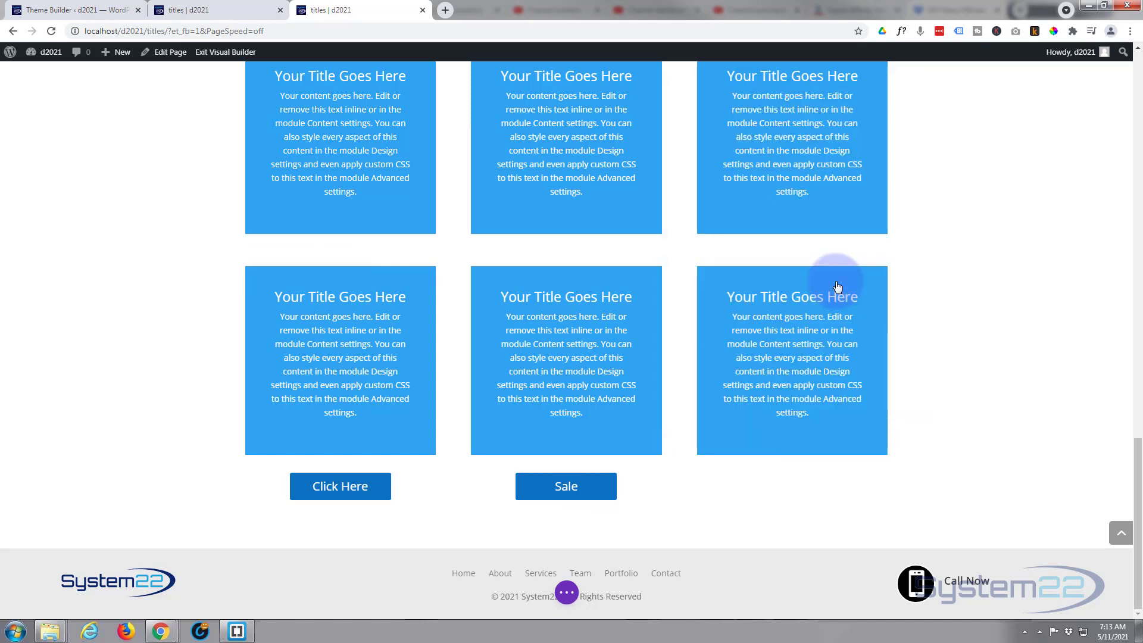
{"action": "left_click_drag", "start_coordinate": [880, 161], "coordinate": [528, 183]}
Change the button text to 'Reduced' and keep its # link opening in the same window
{"action": "left_click", "coordinate": [546, 271]}
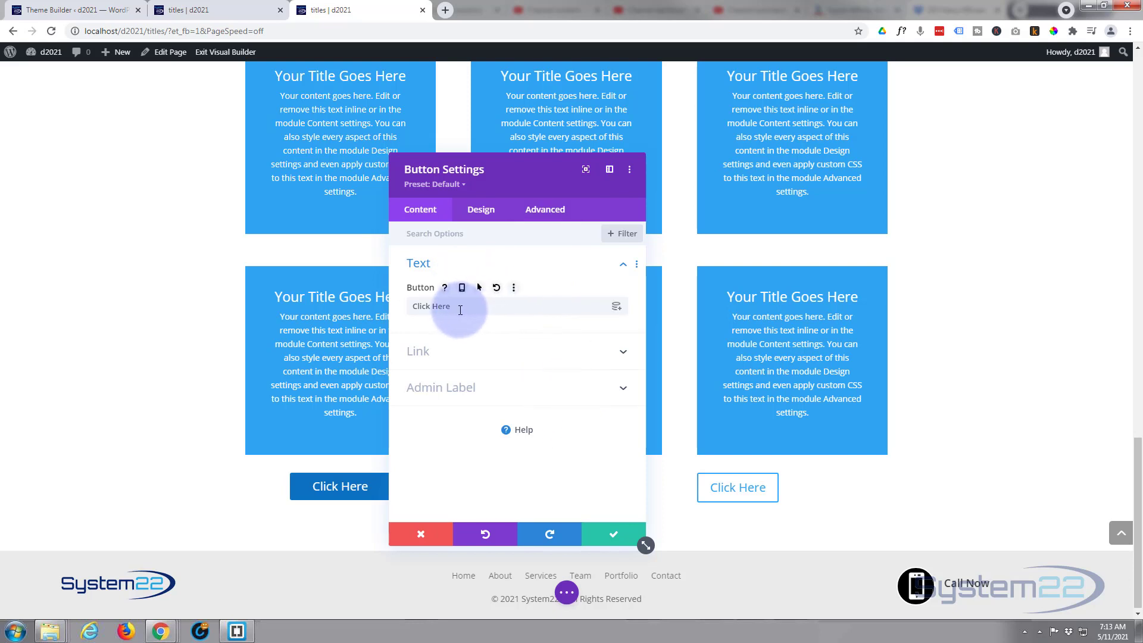
{"action": "left_click_drag", "start_coordinate": [459, 309], "coordinate": [399, 309]}
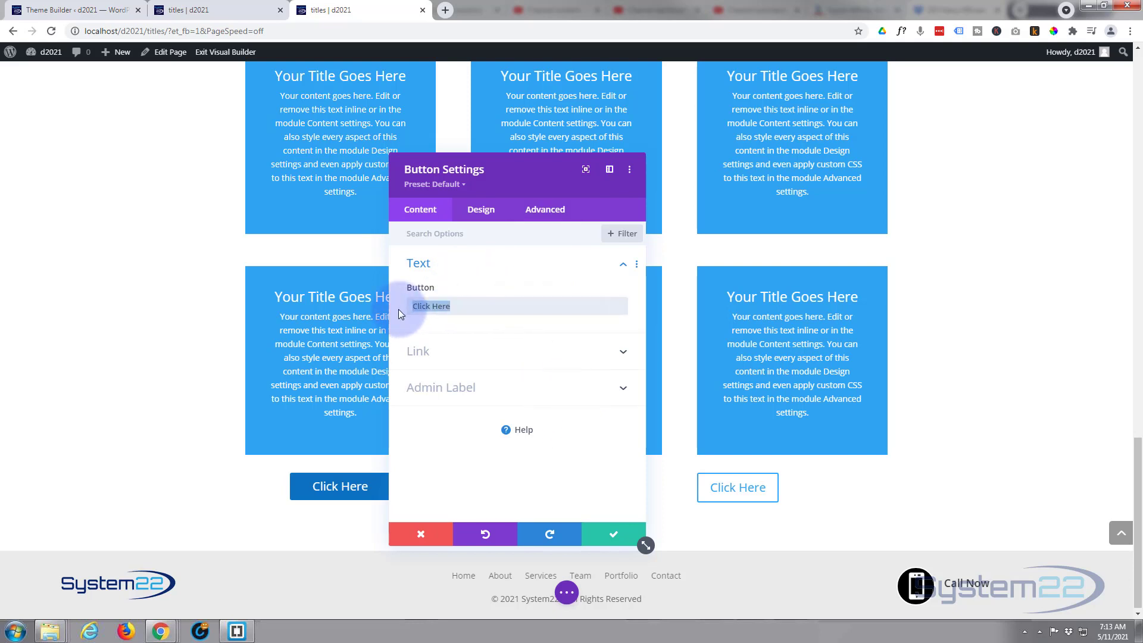
{"action": "type", "text": "Re"}
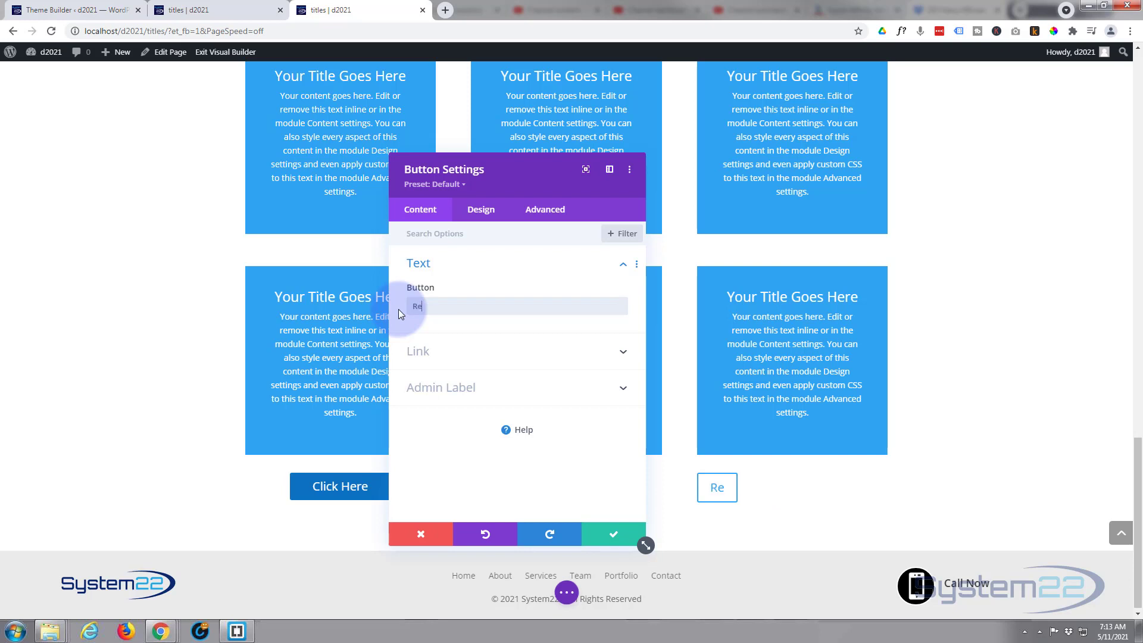
{"action": "type", "text": "duced"}
{"action": "left_click", "coordinate": [470, 360]}
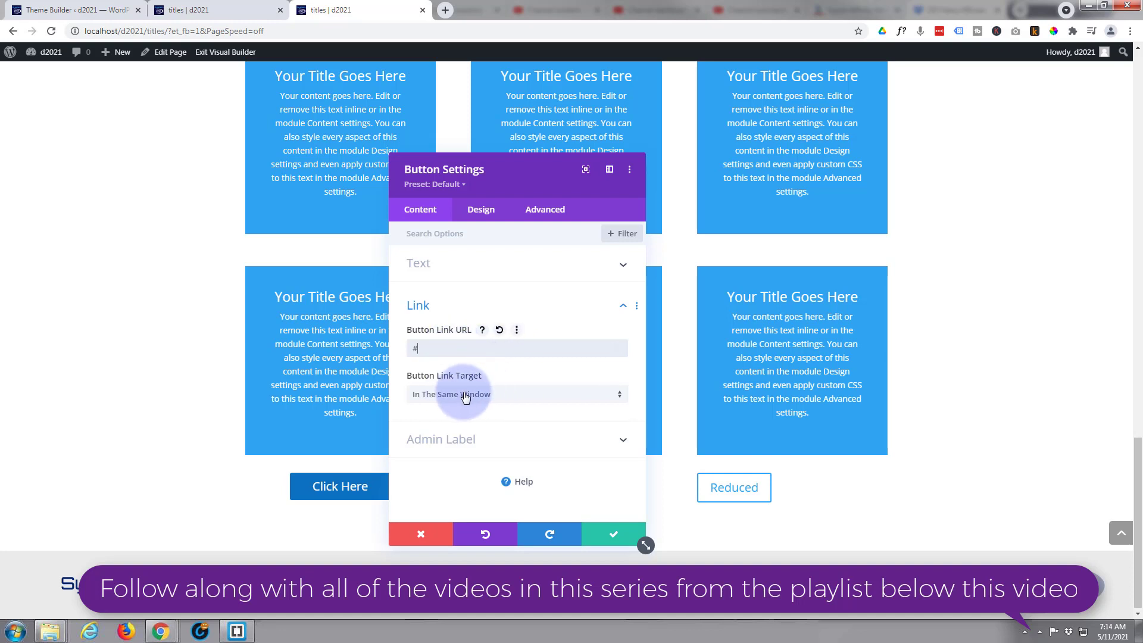
{"action": "left_click", "coordinate": [521, 404]}
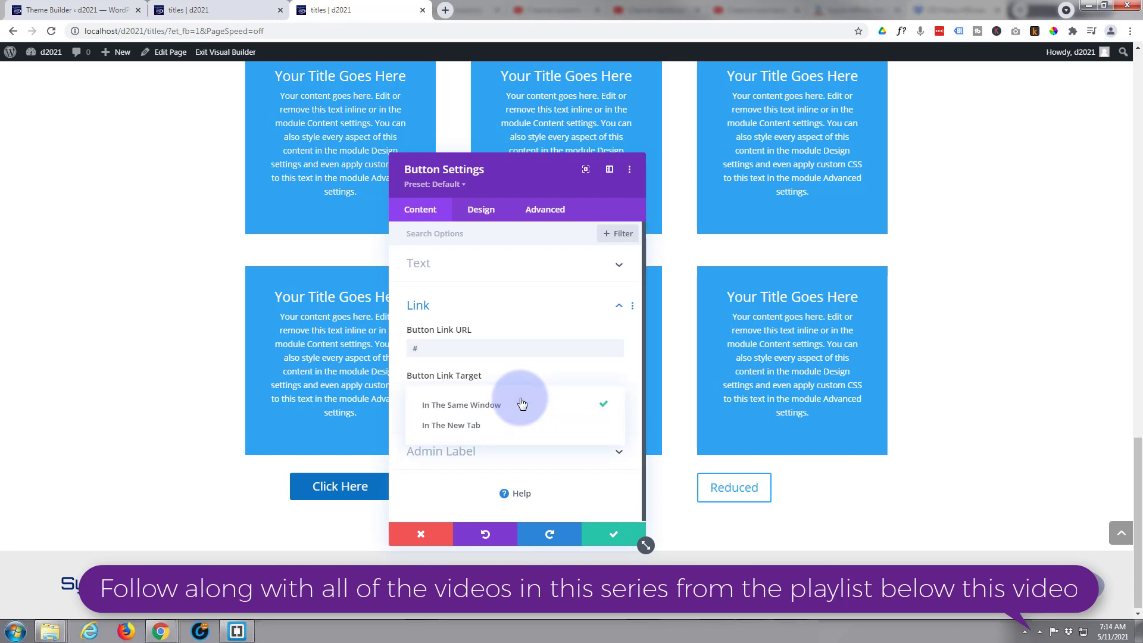
{"action": "left_click", "coordinate": [394, 388]}
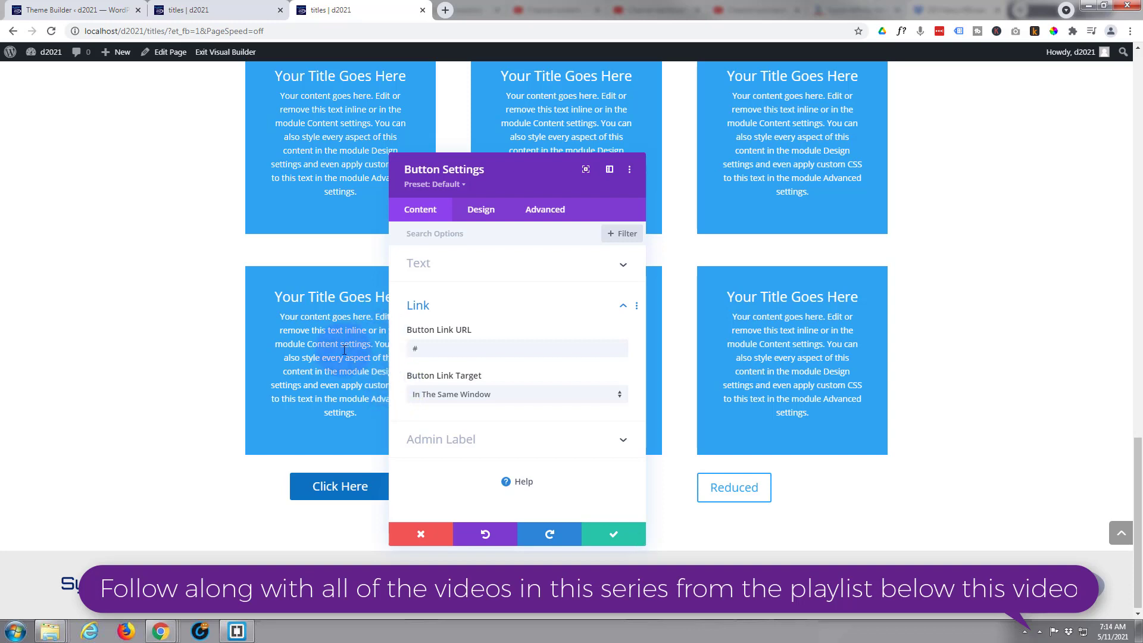
Set the Reduced button's alignment to center
{"action": "left_click", "coordinate": [480, 212]}
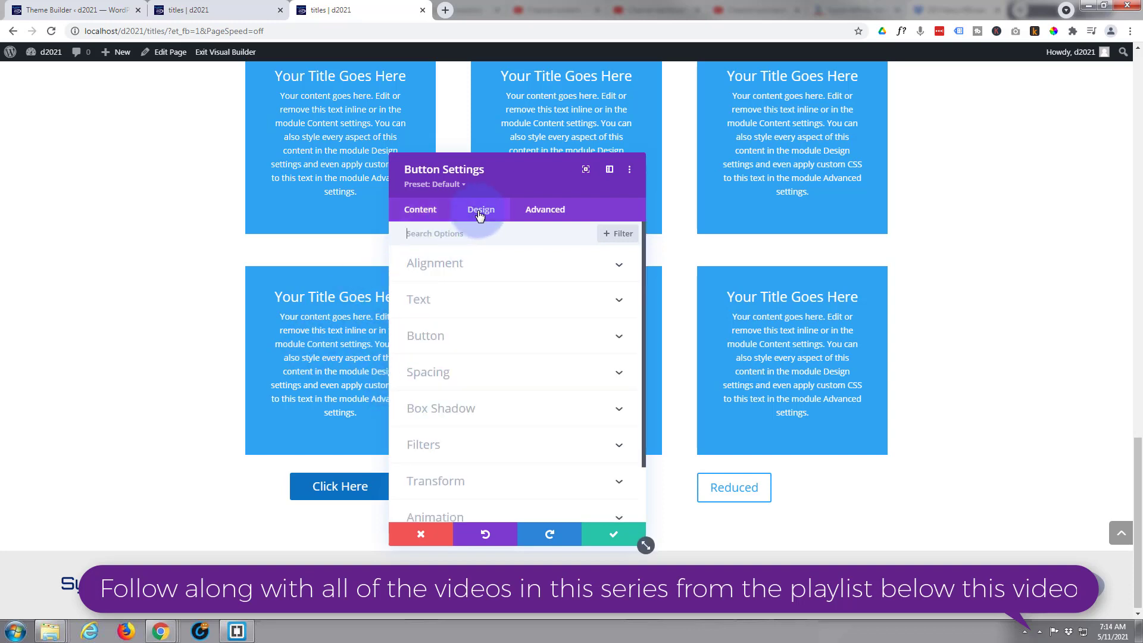
{"action": "left_click", "coordinate": [515, 264]}
{"action": "left_click", "coordinate": [515, 306]}
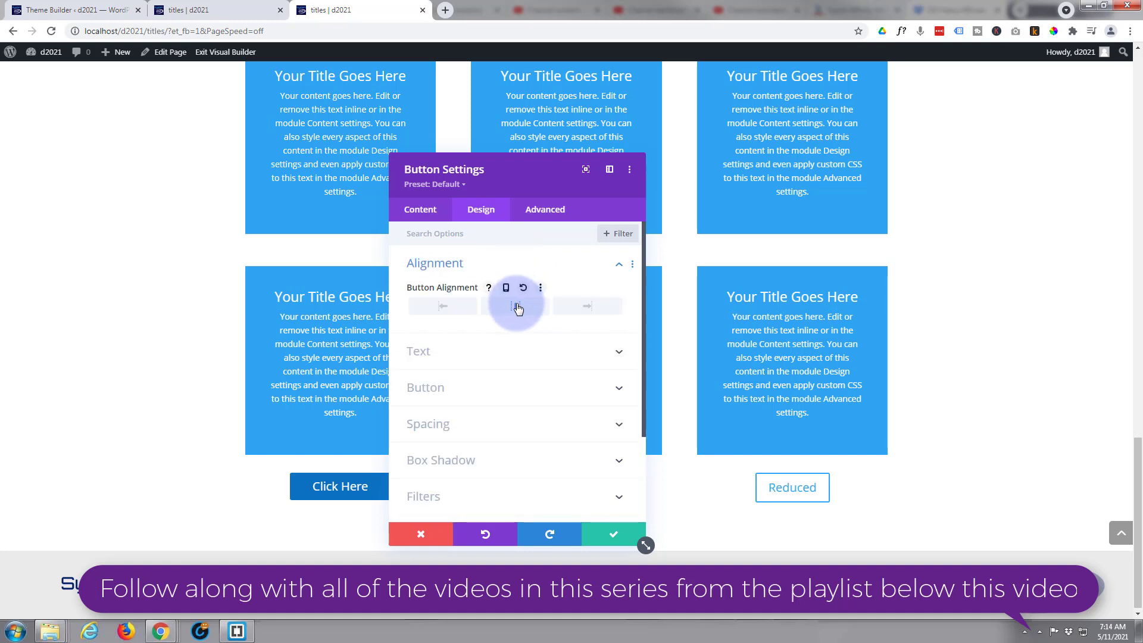
{"action": "scroll", "coordinate": [514, 327], "scroll_direction": "down", "scroll_amount": 1}
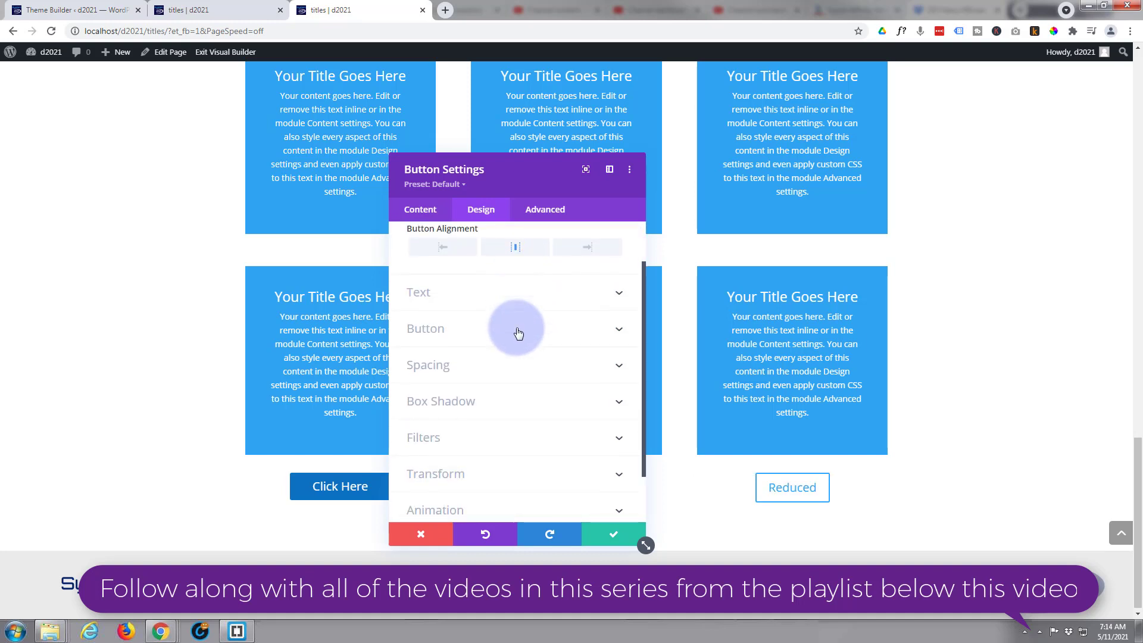
Switch Use Custom Styles For Button to YES
{"action": "left_click", "coordinate": [487, 295]}
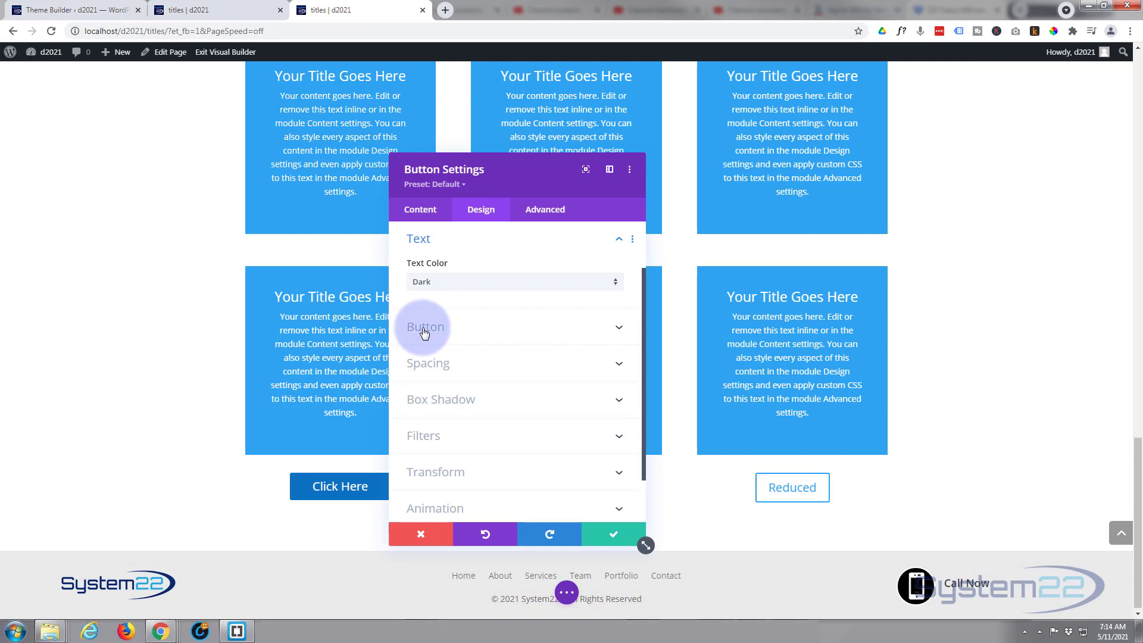
{"action": "left_click", "coordinate": [510, 333]}
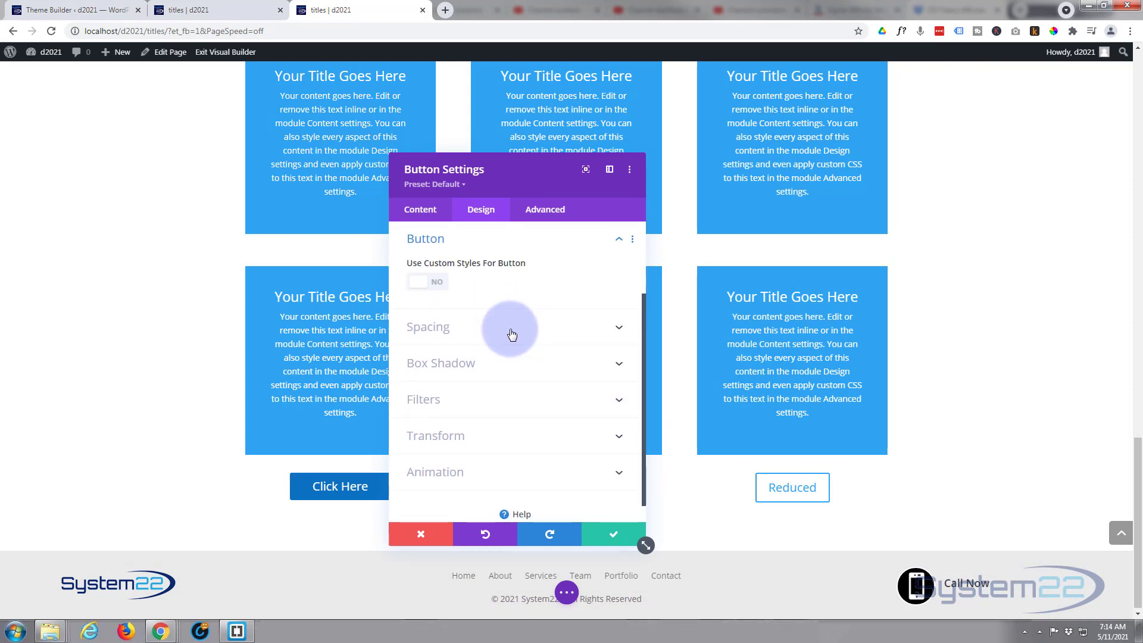
{"action": "left_click", "coordinate": [435, 284]}
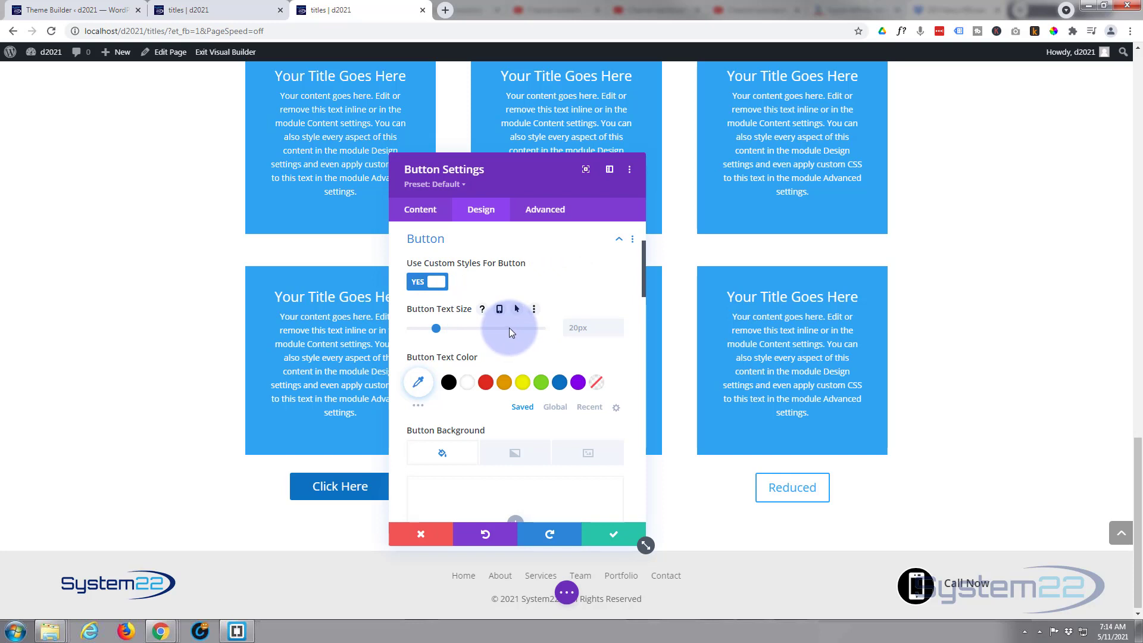
{"action": "scroll", "coordinate": [509, 327], "scroll_direction": "down", "scroll_amount": 1}
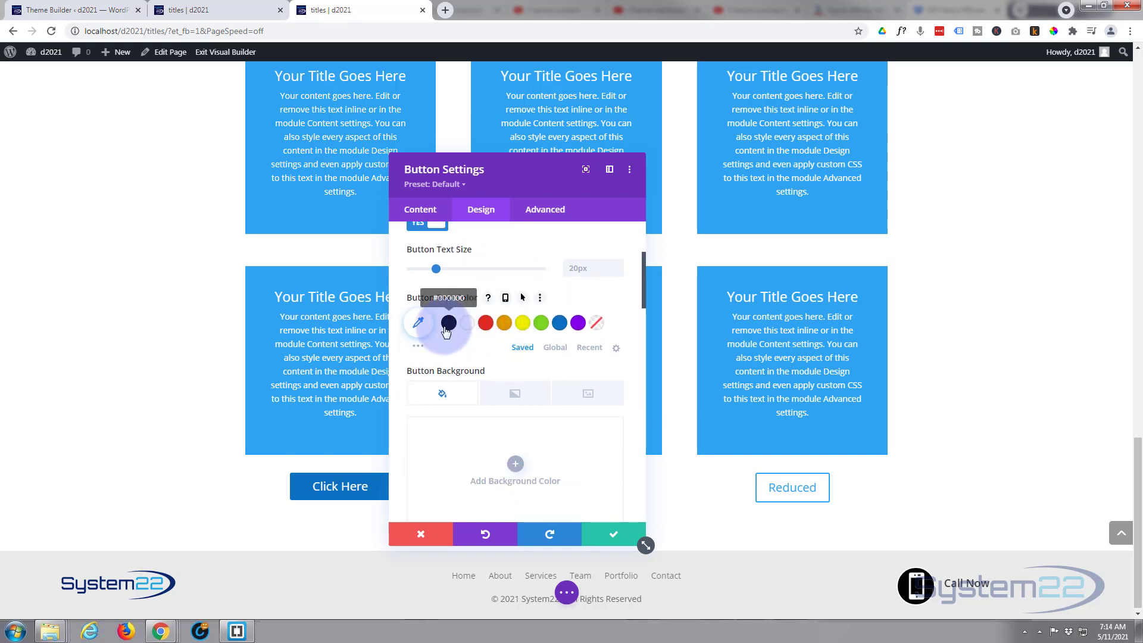
Make the button text white and its background blue #0c71c3
{"action": "left_click", "coordinate": [466, 329]}
{"action": "scroll", "coordinate": [477, 334], "scroll_direction": "down", "scroll_amount": 1}
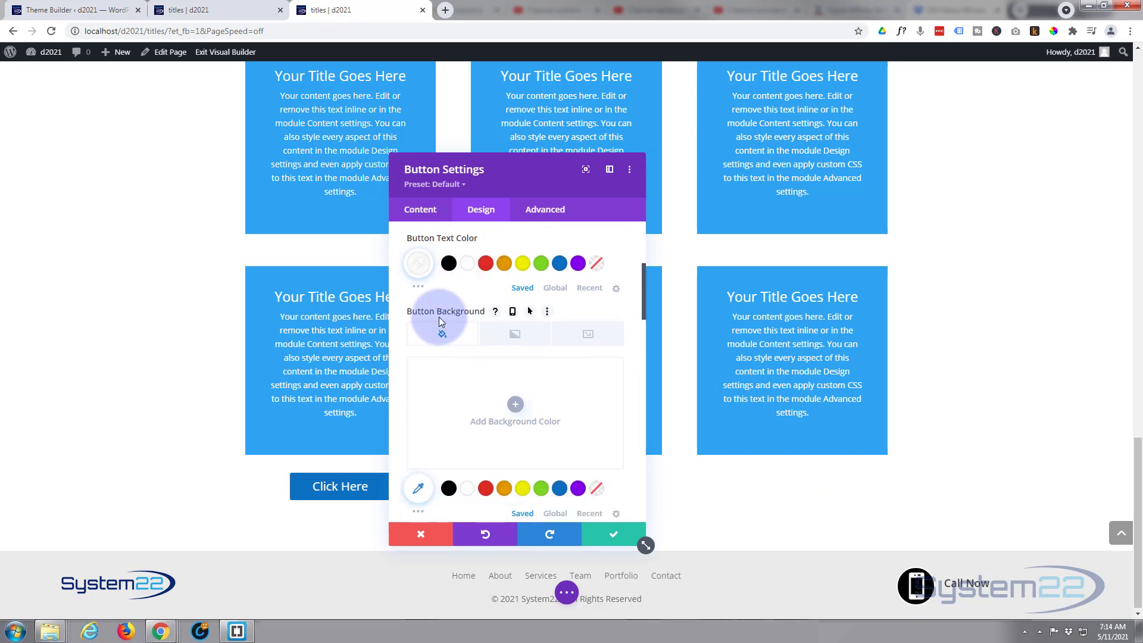
{"action": "scroll", "coordinate": [491, 420], "scroll_direction": "down", "scroll_amount": 1}
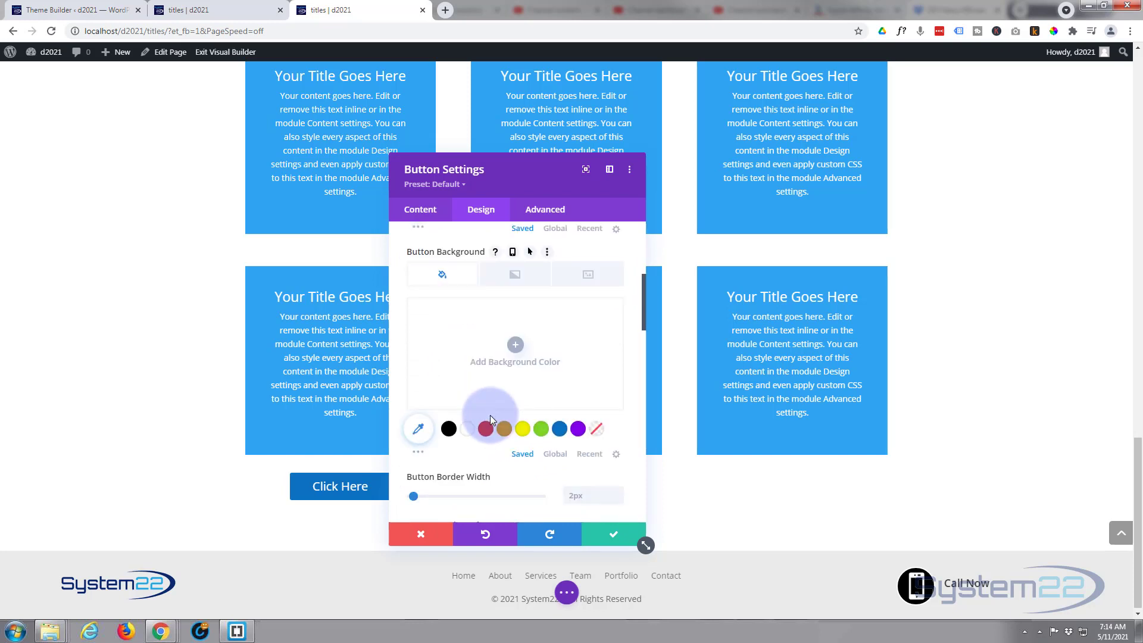
{"action": "left_click", "coordinate": [560, 432]}
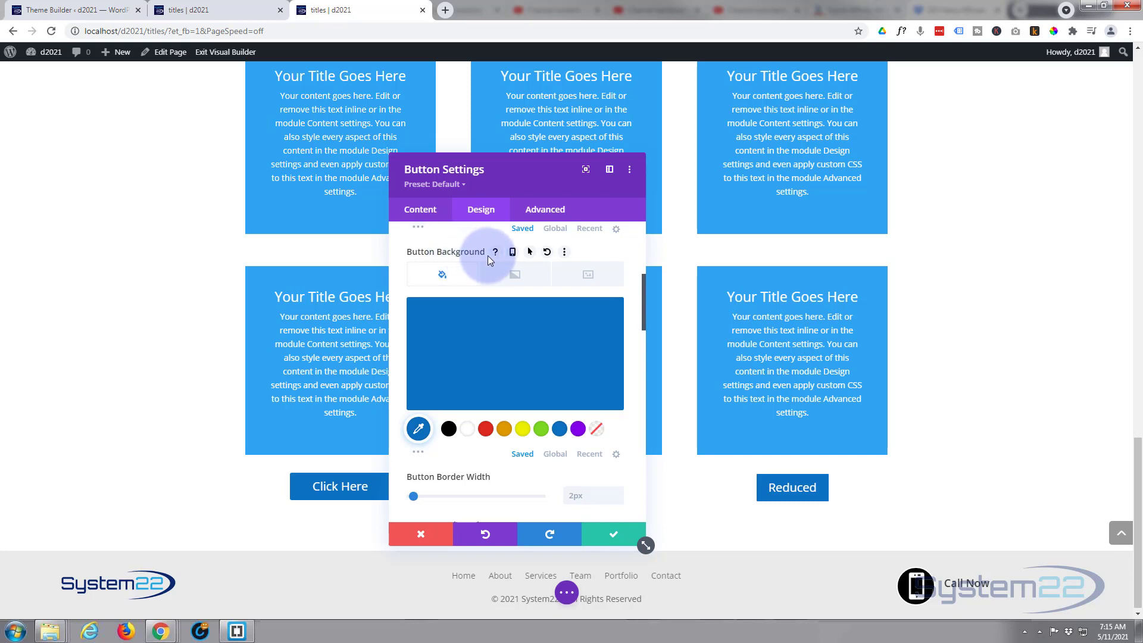
Give the button a purple #8300e9 hover background, keeping blue normally, with 0px border width
{"action": "left_click", "coordinate": [530, 251]}
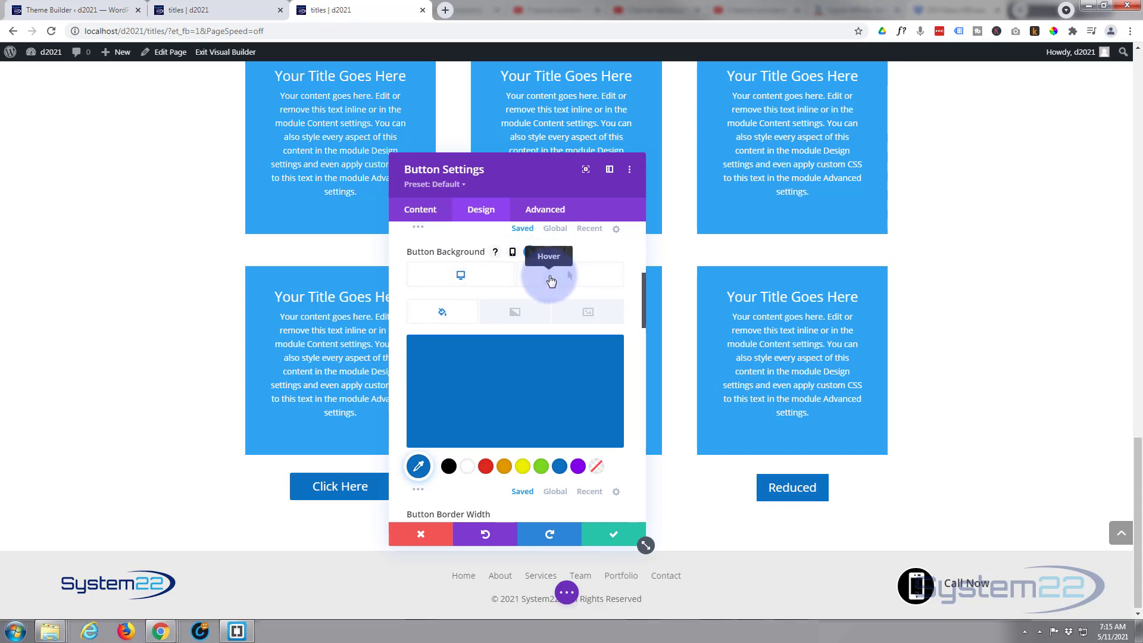
{"action": "left_click", "coordinate": [551, 281]}
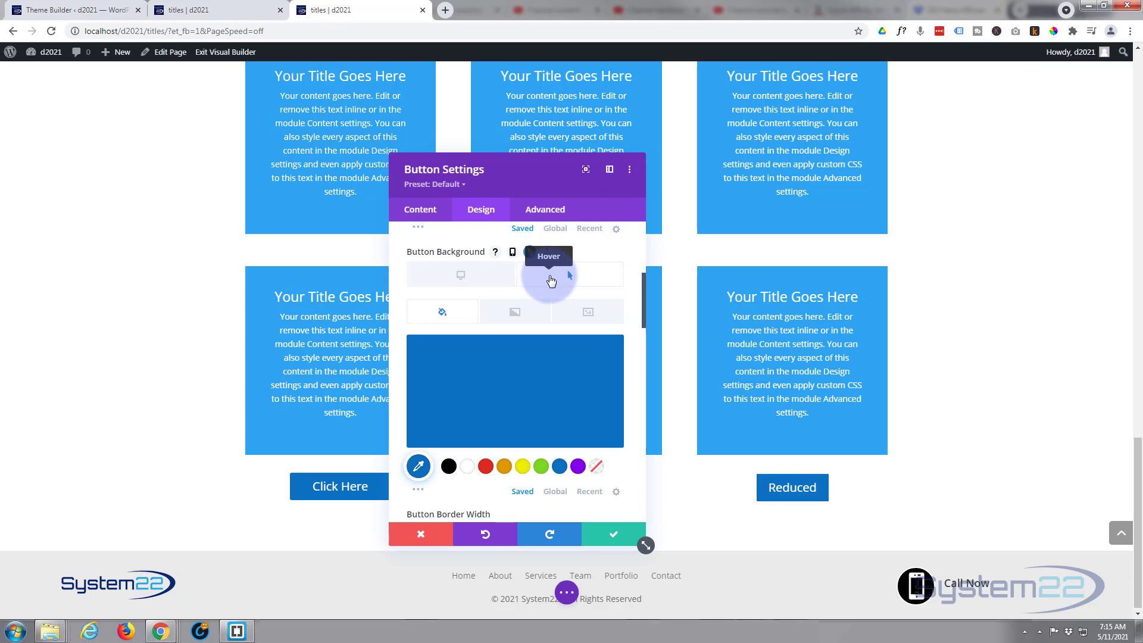
{"action": "left_click", "coordinate": [578, 467]}
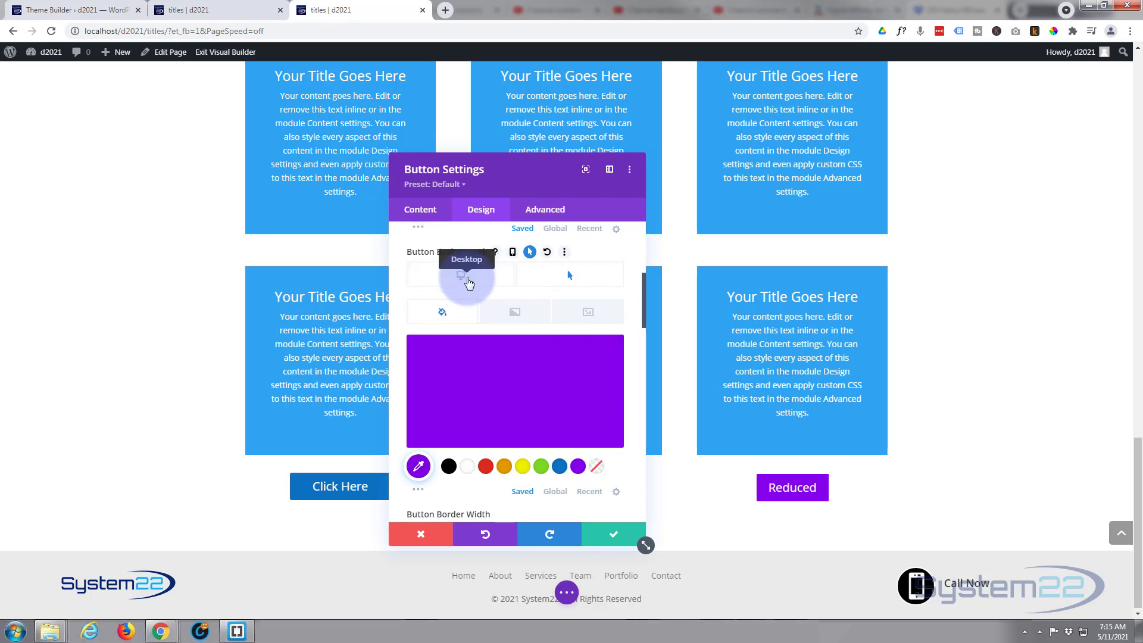
{"action": "left_click", "coordinate": [468, 282]}
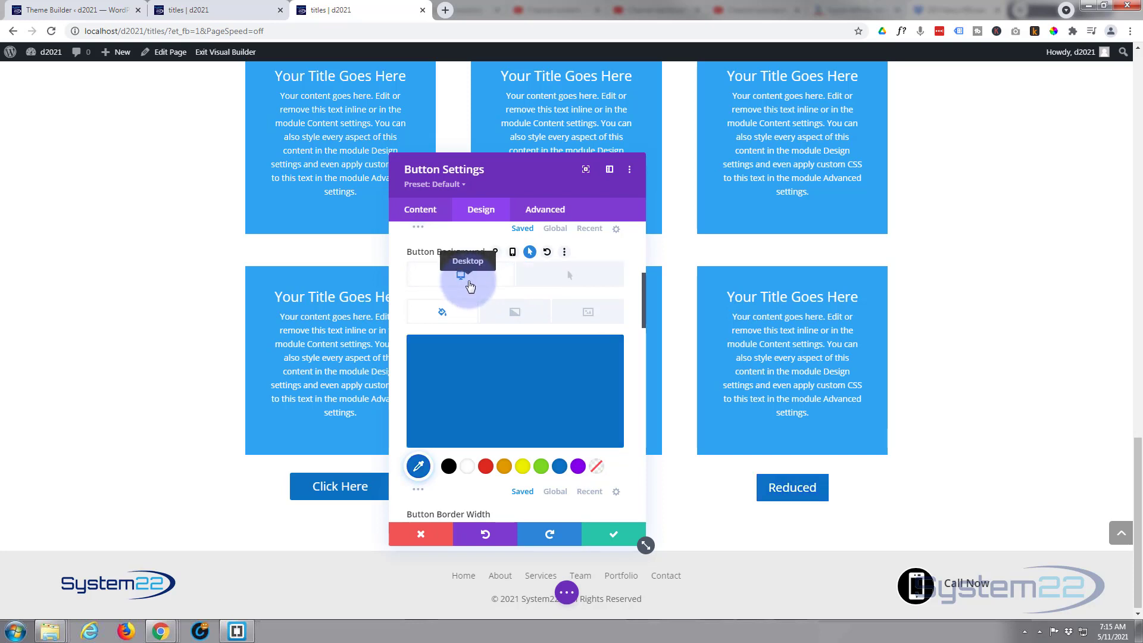
{"action": "scroll", "coordinate": [470, 286], "scroll_direction": "down", "scroll_amount": 3}
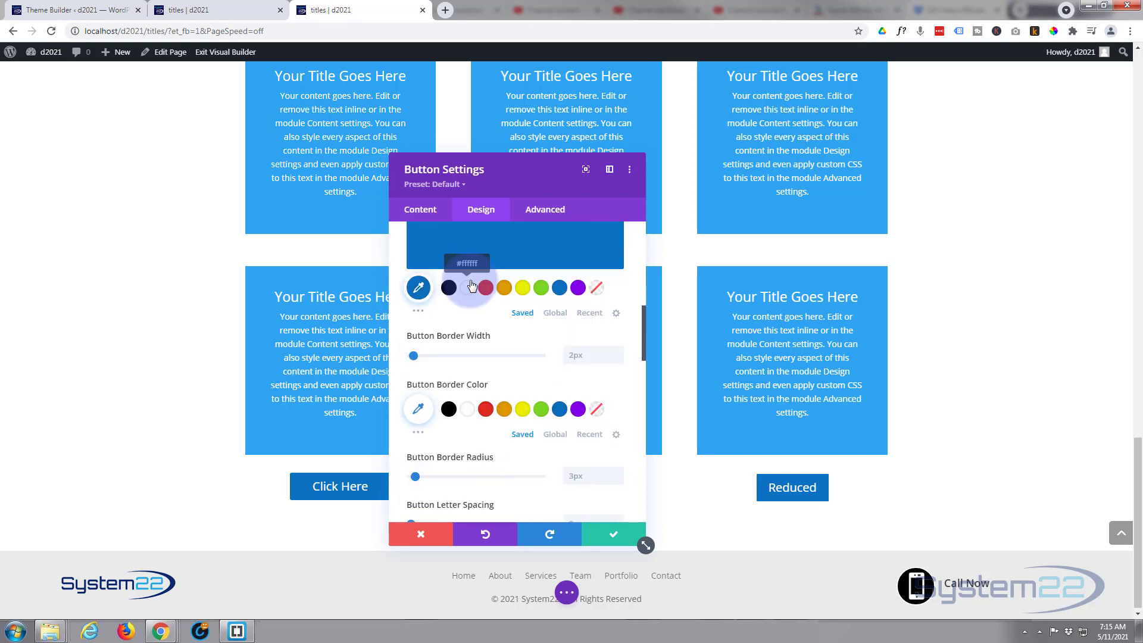
{"action": "left_click", "coordinate": [617, 358]}
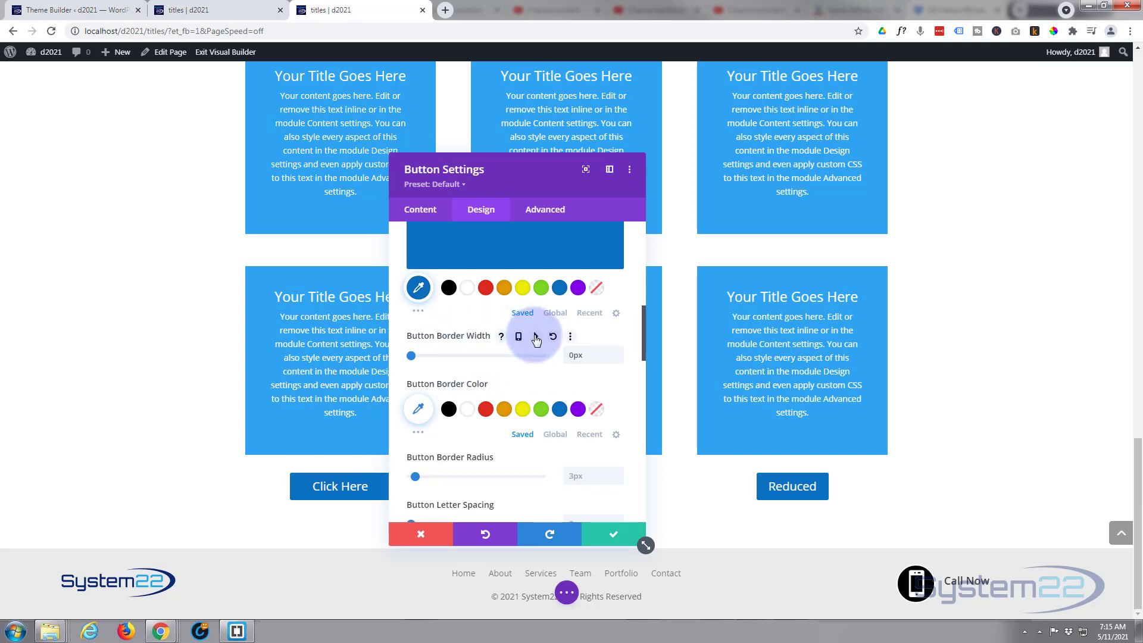
Leave the Button Font set to Default
{"action": "scroll", "coordinate": [540, 336], "scroll_direction": "down", "scroll_amount": 3}
{"action": "scroll", "coordinate": [540, 336], "scroll_direction": "down", "scroll_amount": 1}
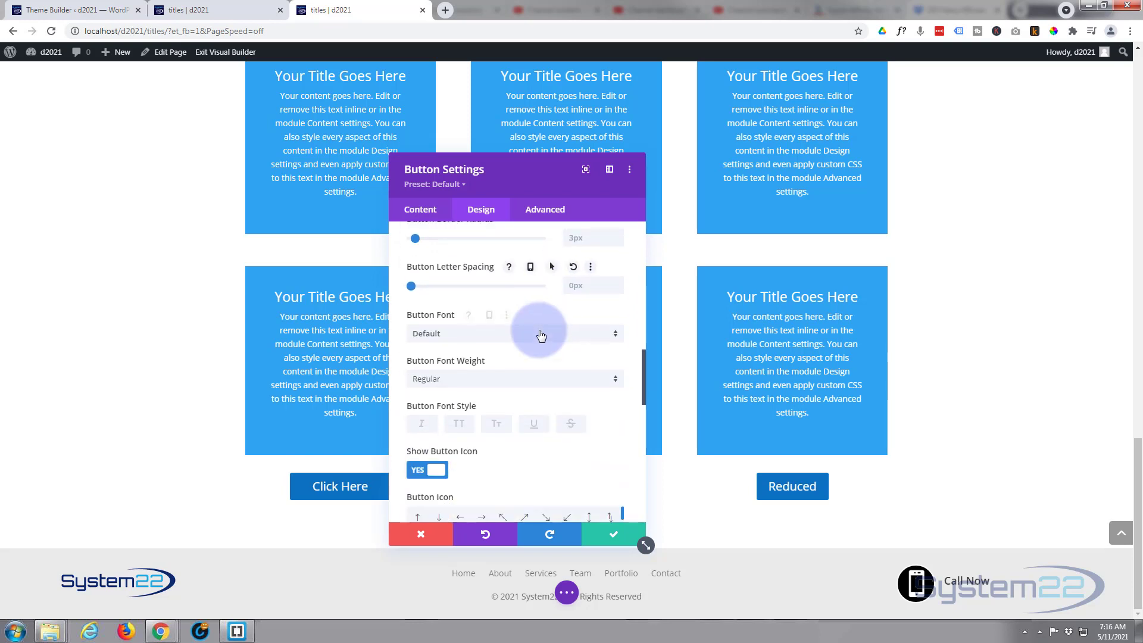
{"action": "scroll", "coordinate": [539, 336], "scroll_direction": "down", "scroll_amount": 1}
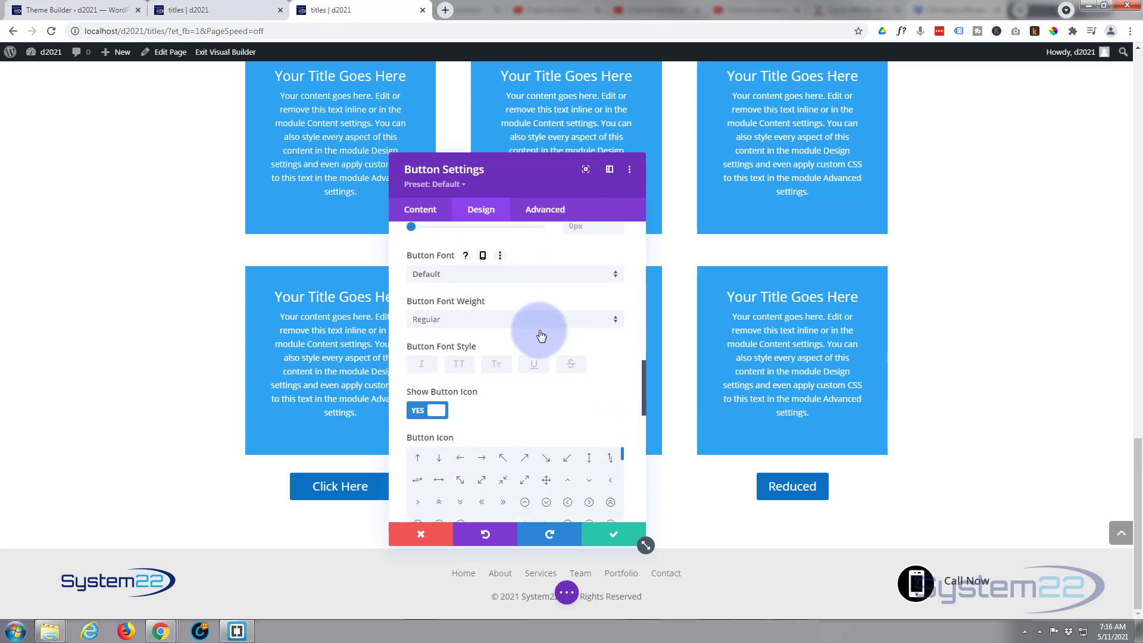
{"action": "left_click", "coordinate": [550, 278]}
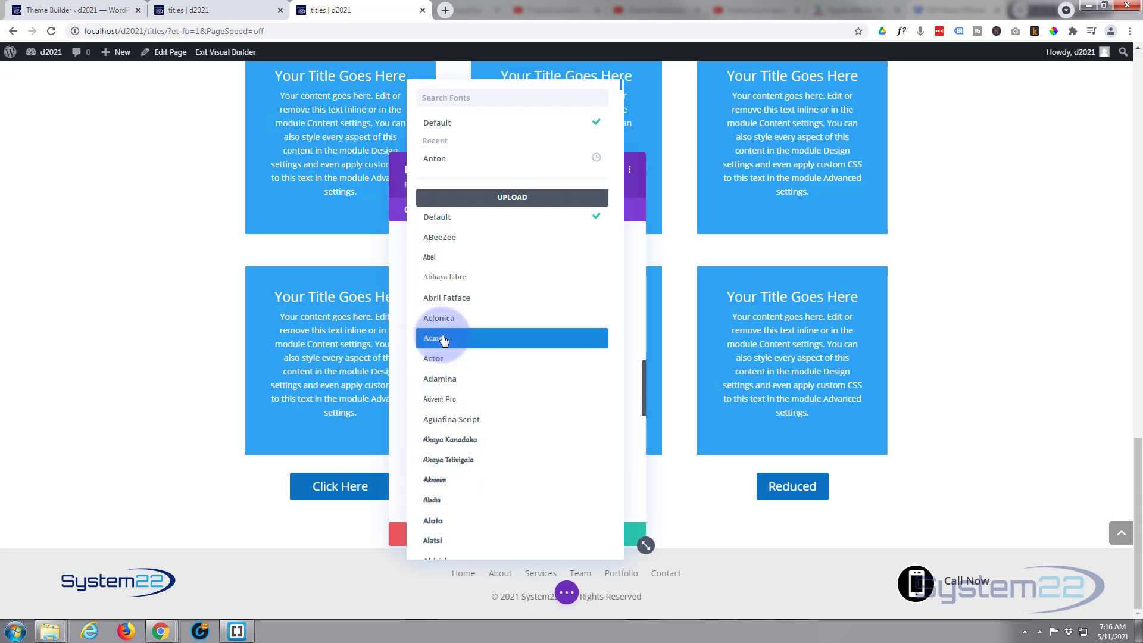
{"action": "left_click", "coordinate": [481, 126]}
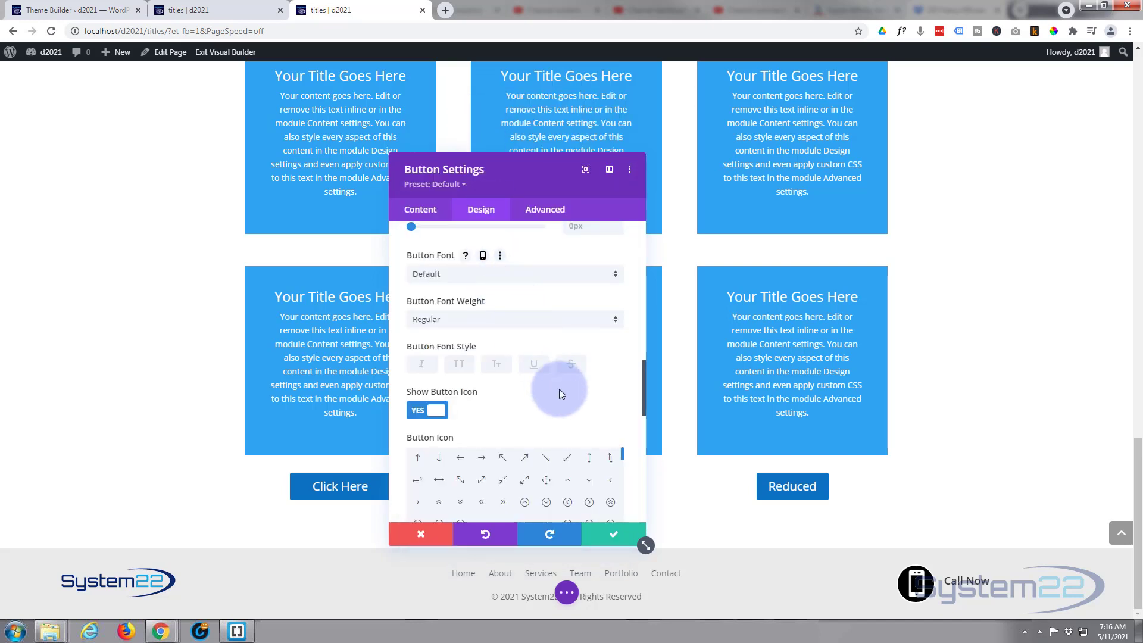
Set Show Button Icon to NO, after briefly toggling it back on
{"action": "scroll", "coordinate": [559, 390], "scroll_direction": "down", "scroll_amount": 1}
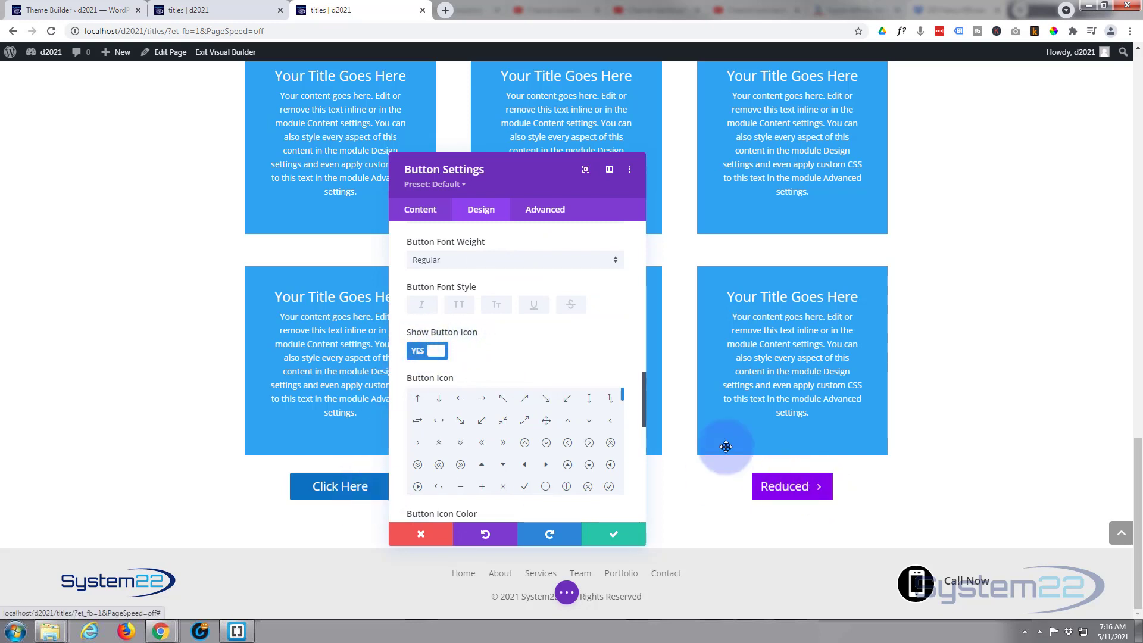
{"action": "left_click", "coordinate": [423, 350]}
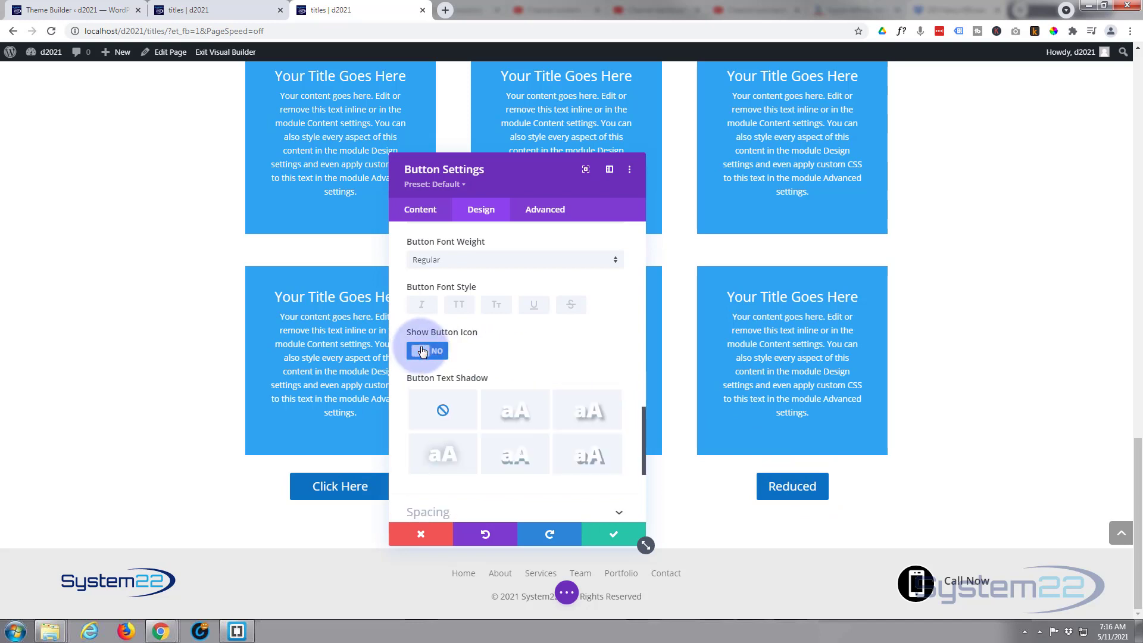
{"action": "scroll", "coordinate": [497, 301], "scroll_direction": "down", "scroll_amount": 4}
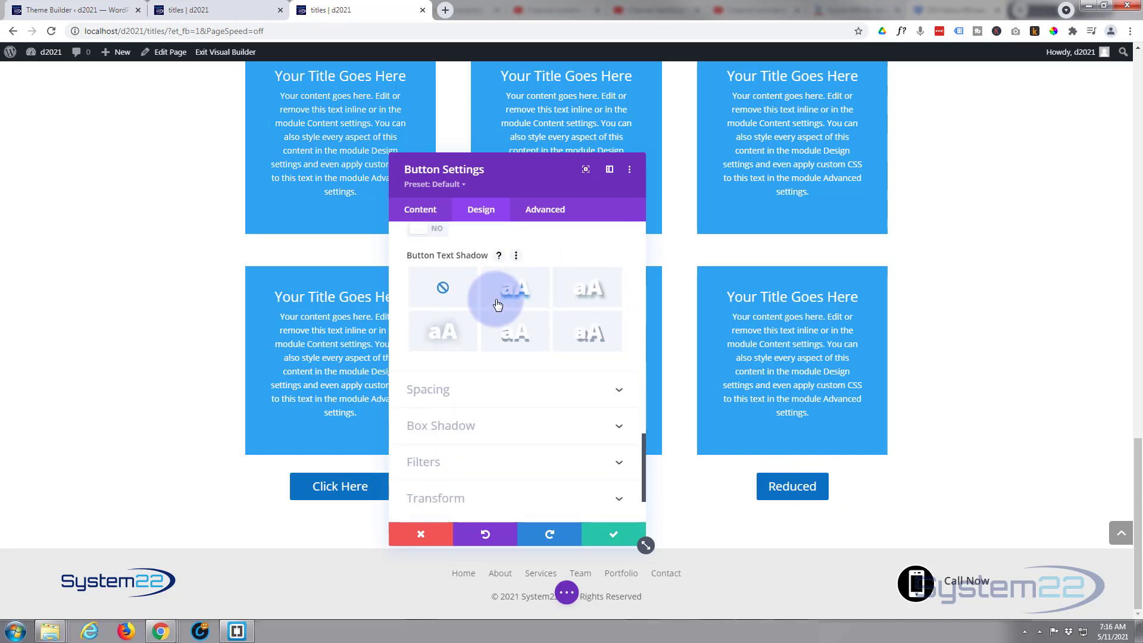
{"action": "scroll", "coordinate": [497, 301], "scroll_direction": "up", "scroll_amount": 4}
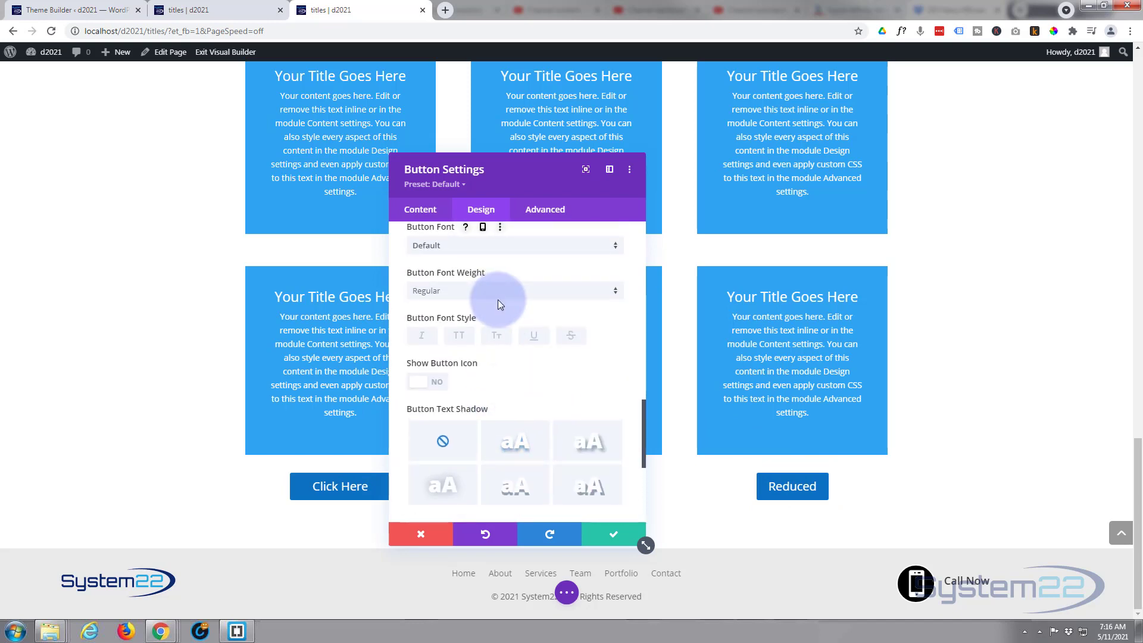
{"action": "left_click", "coordinate": [428, 382]}
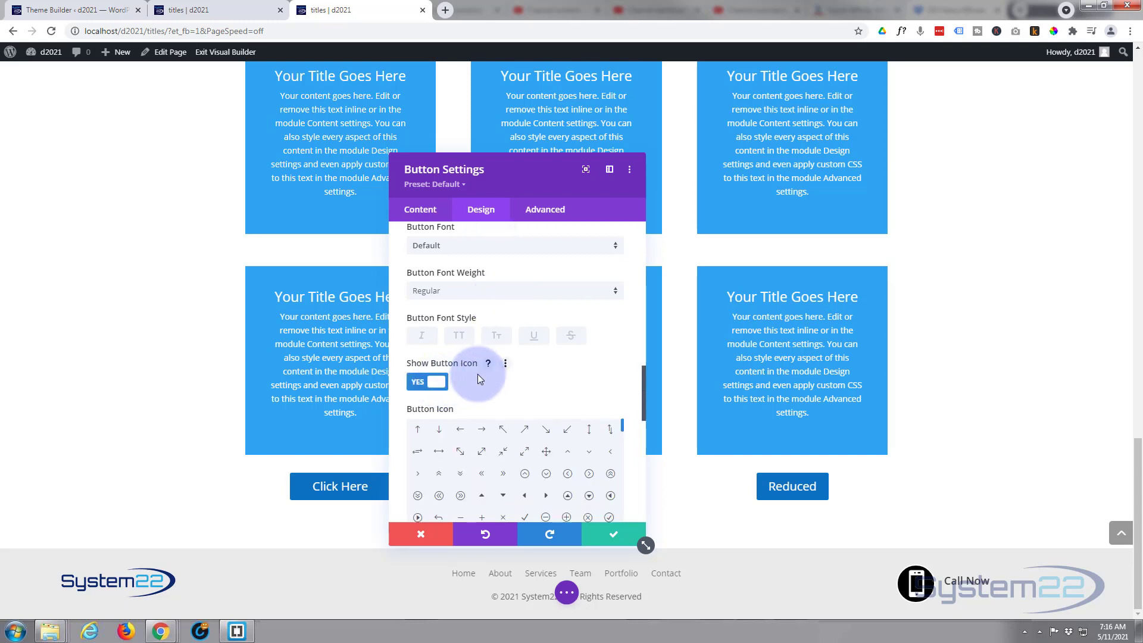
{"action": "scroll", "coordinate": [479, 375], "scroll_direction": "down", "scroll_amount": 3}
{"action": "scroll", "coordinate": [481, 375], "scroll_direction": "down", "scroll_amount": 2}
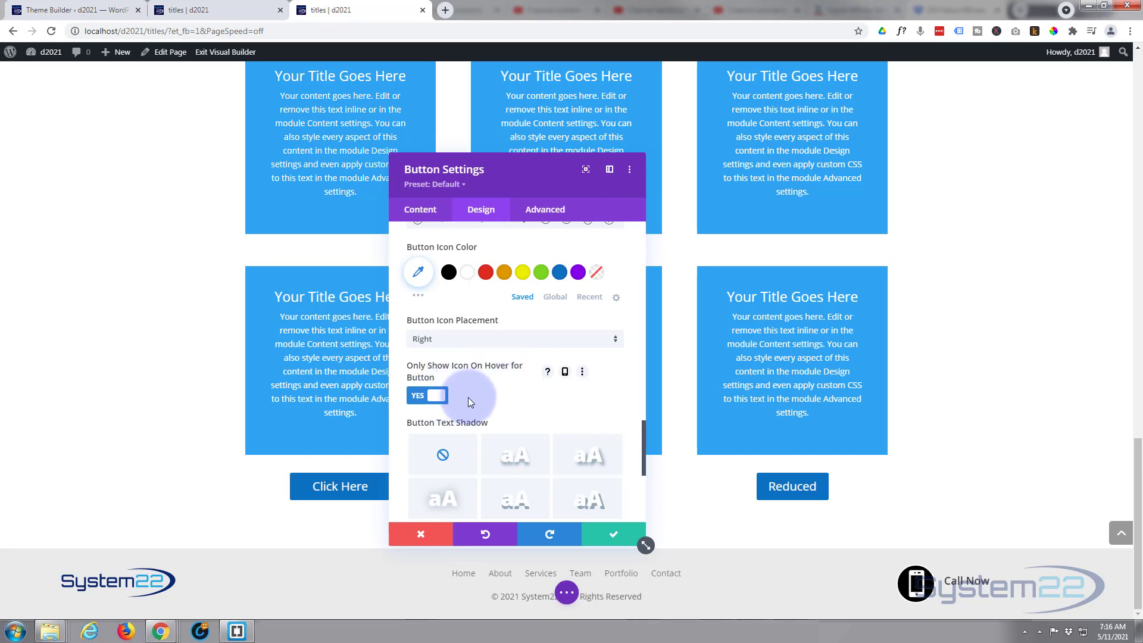
{"action": "scroll", "coordinate": [467, 398], "scroll_direction": "up", "scroll_amount": 2}
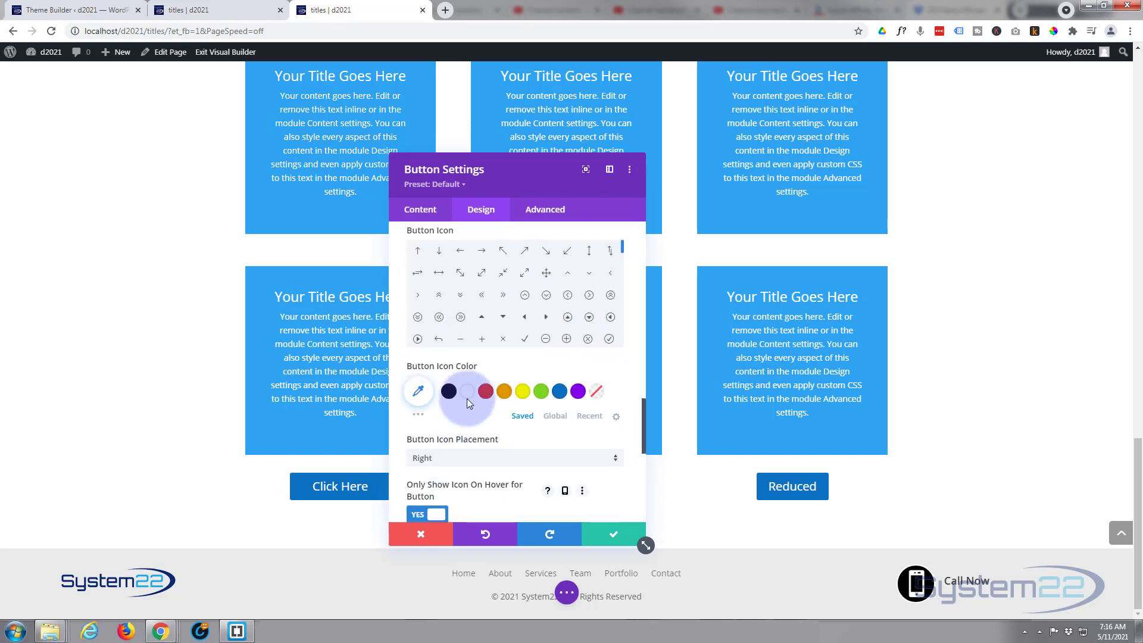
{"action": "scroll", "coordinate": [453, 381], "scroll_direction": "up", "scroll_amount": 2}
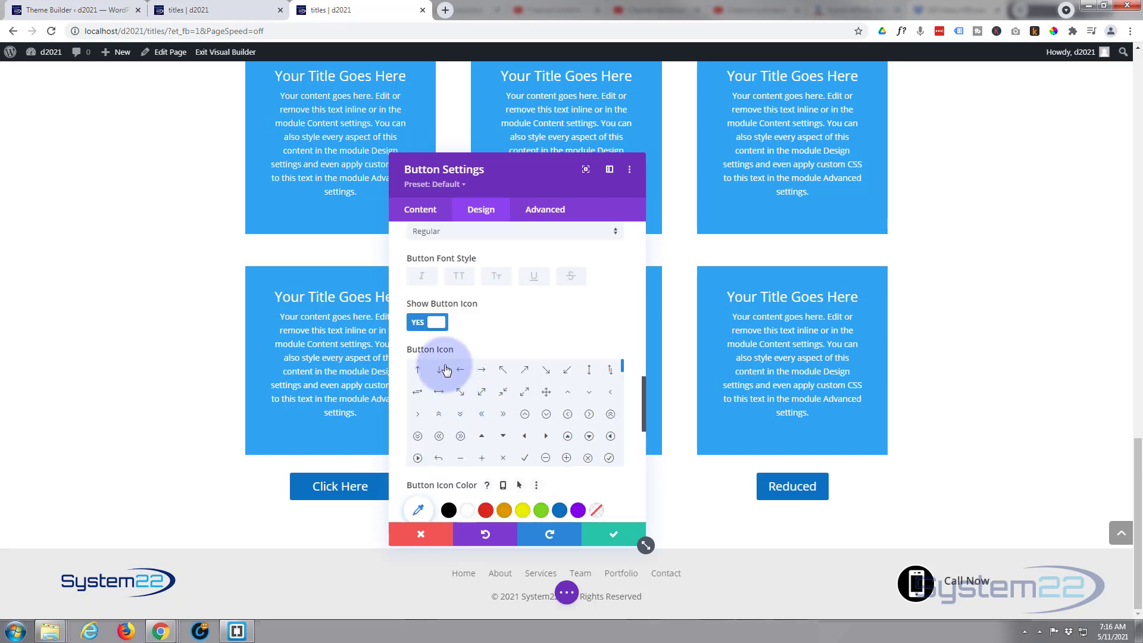
{"action": "left_click", "coordinate": [418, 324]}
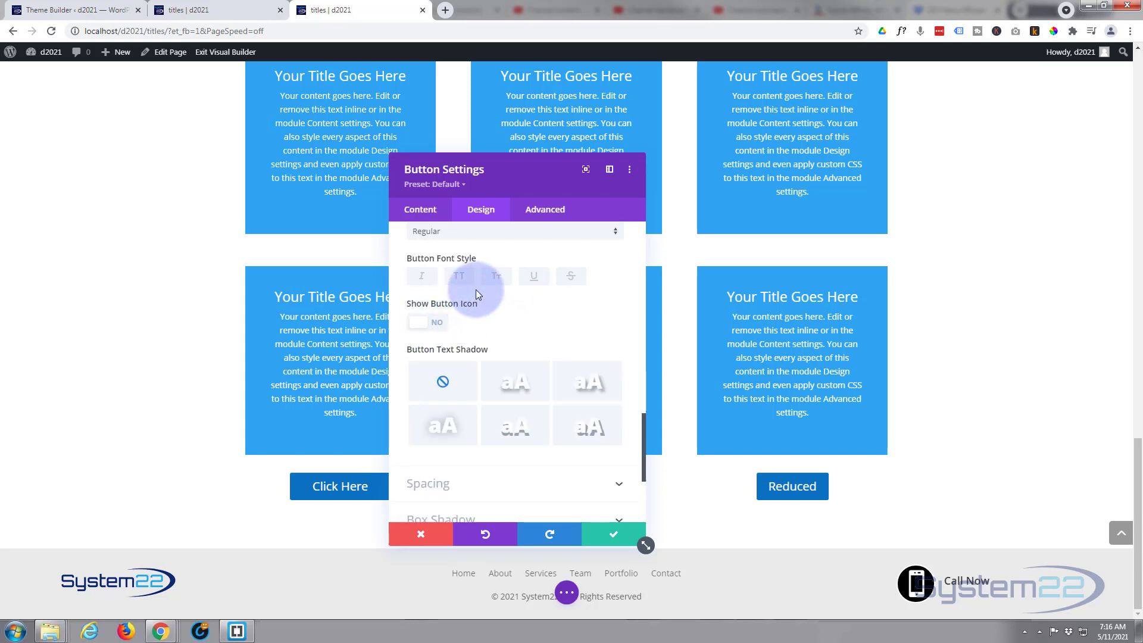
{"action": "scroll", "coordinate": [477, 287], "scroll_direction": "down", "scroll_amount": 1}
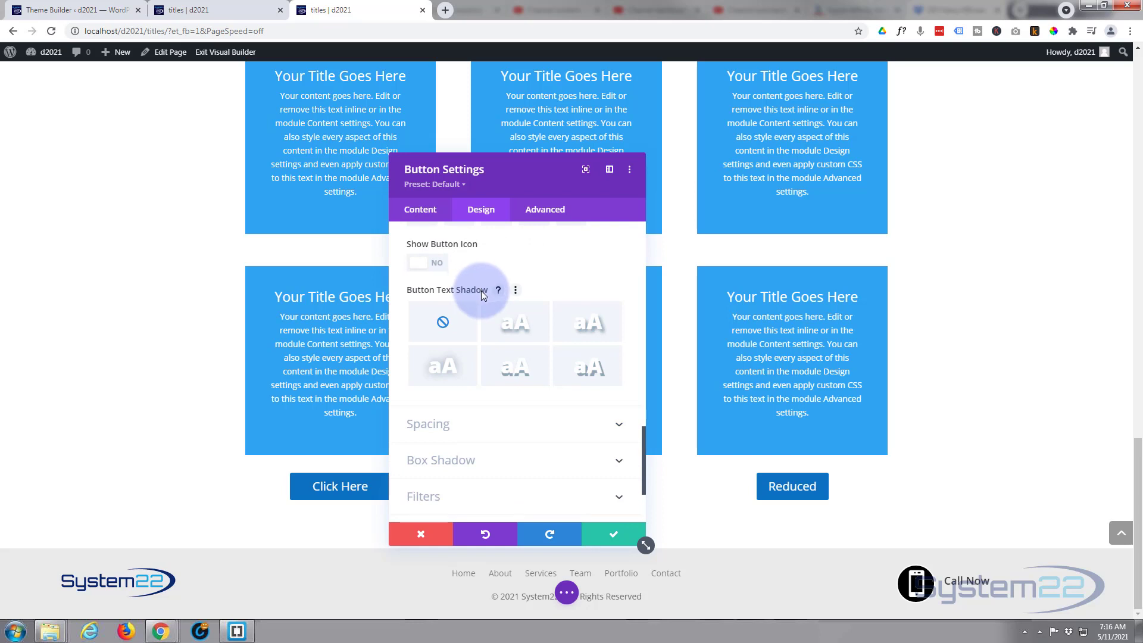
{"action": "scroll", "coordinate": [481, 291], "scroll_direction": "down", "scroll_amount": 2}
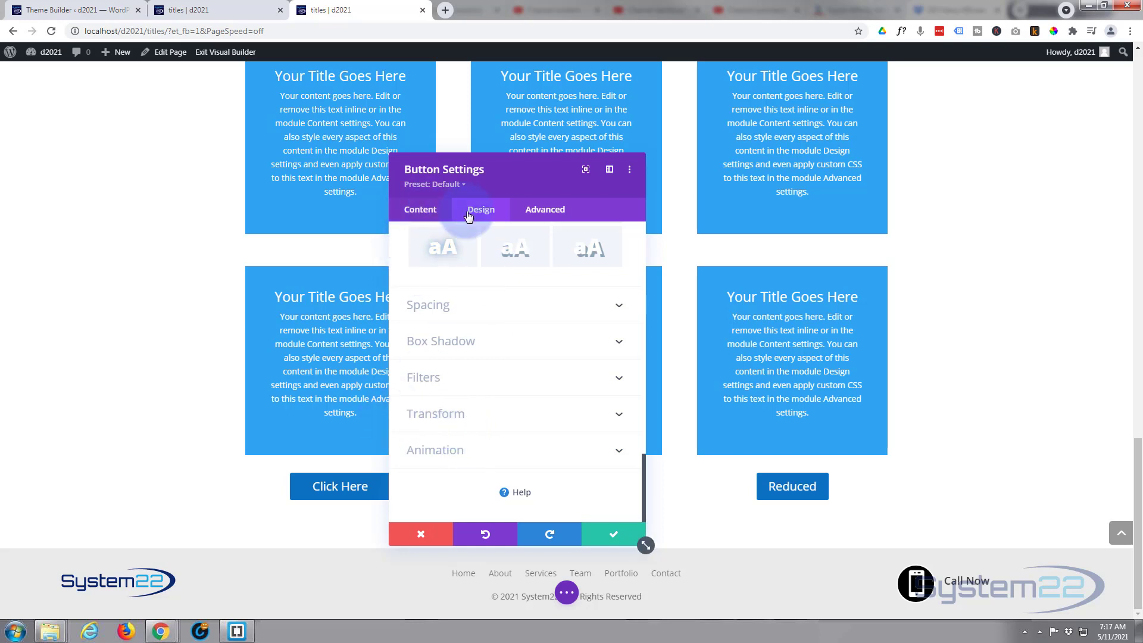
Enter width:170px; as the button's Main Element custom CSS under Advanced
{"action": "left_click", "coordinate": [538, 215]}
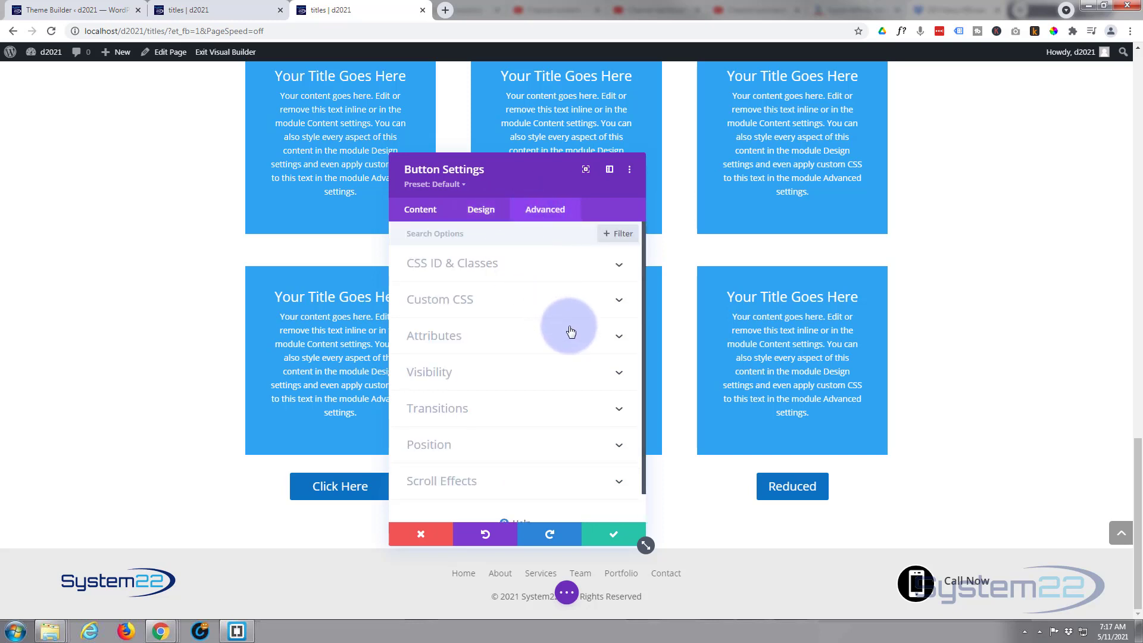
{"action": "left_click", "coordinate": [524, 313]}
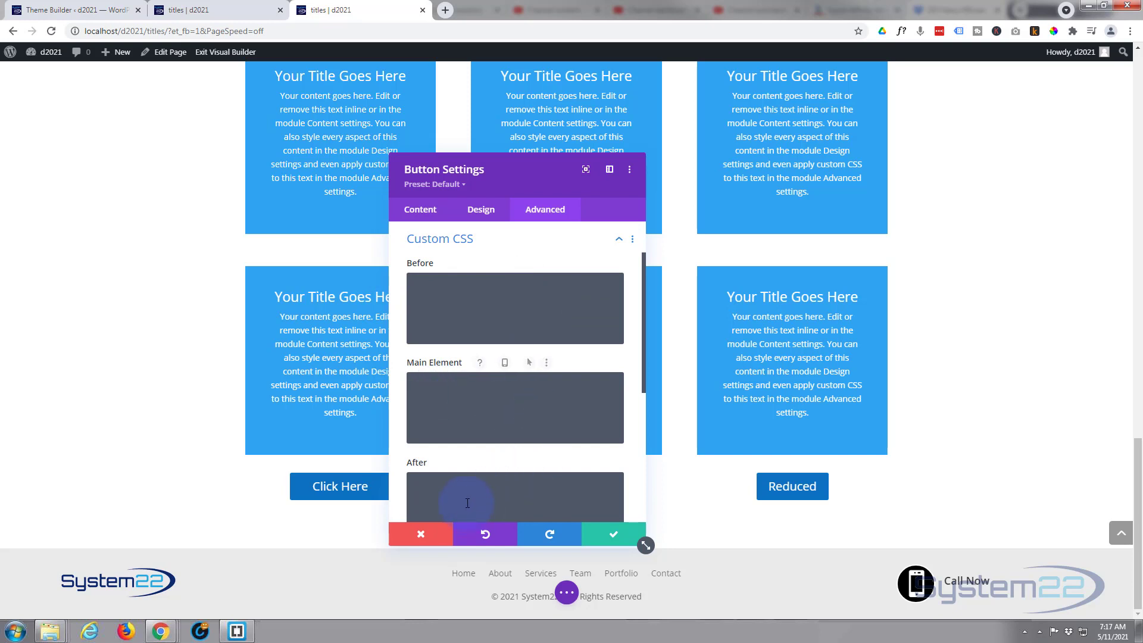
{"action": "scroll", "coordinate": [476, 464], "scroll_direction": "down", "scroll_amount": 3}
{"action": "scroll", "coordinate": [479, 467], "scroll_direction": "up", "scroll_amount": 3}
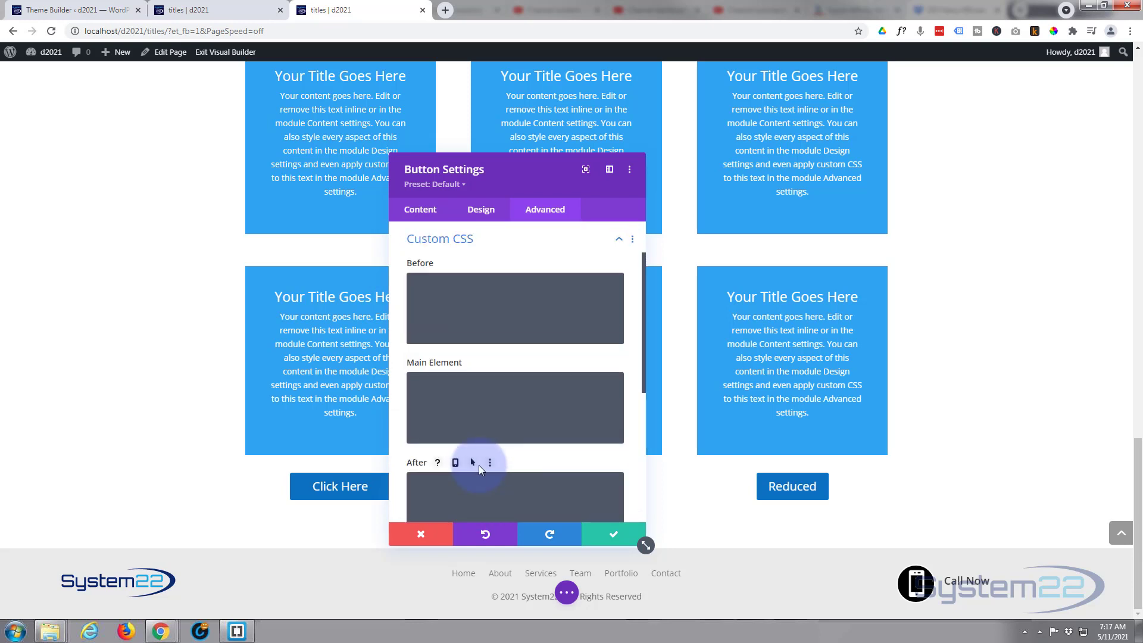
{"action": "scroll", "coordinate": [479, 467], "scroll_direction": "up", "scroll_amount": 1}
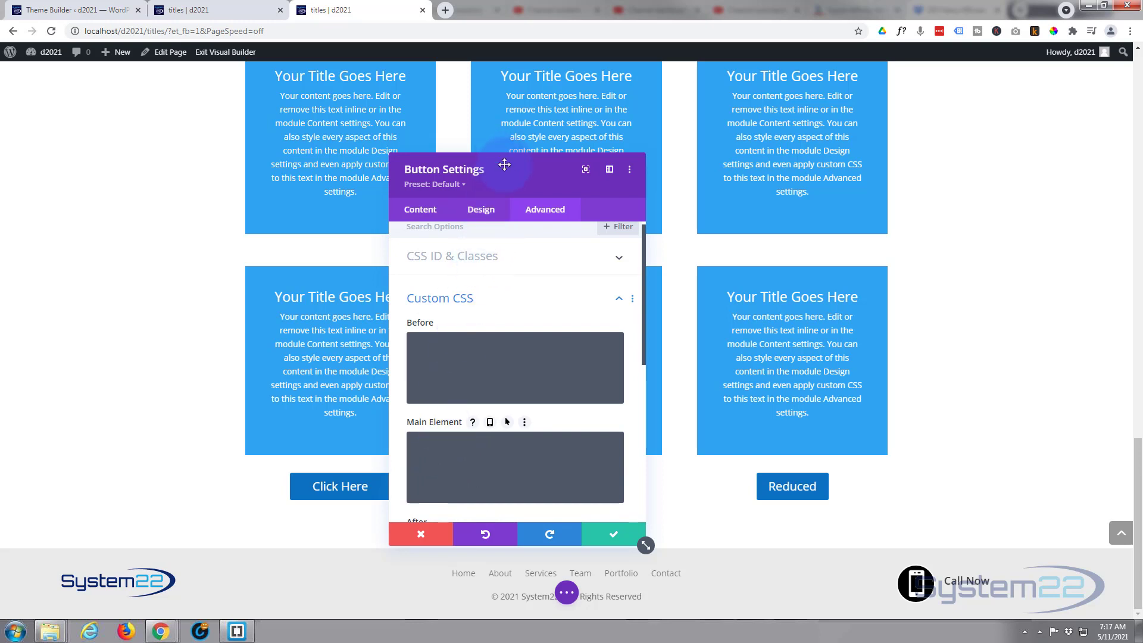
{"action": "left_click_drag", "start_coordinate": [510, 171], "coordinate": [307, 85]}
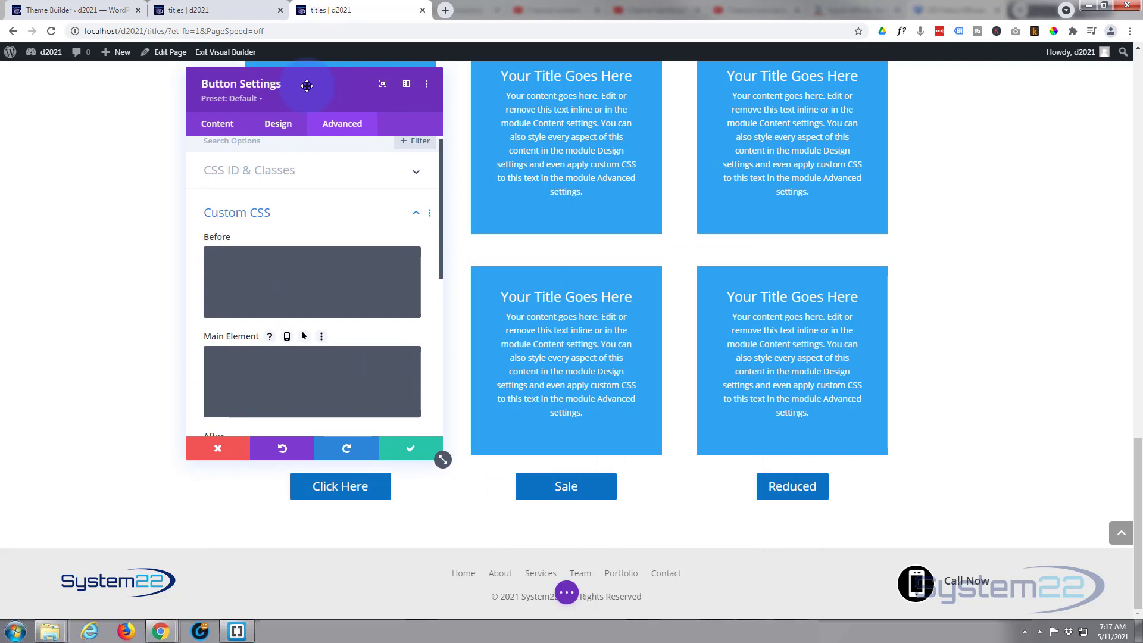
{"action": "left_click_drag", "start_coordinate": [307, 85], "coordinate": [513, 155]}
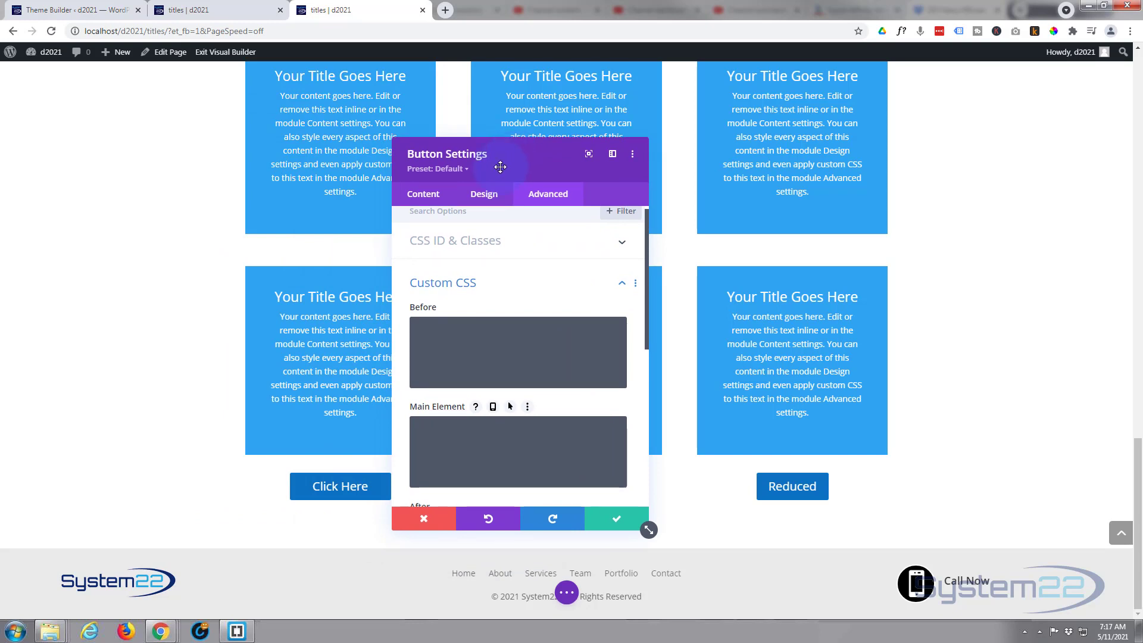
{"action": "left_click", "coordinate": [421, 436]}
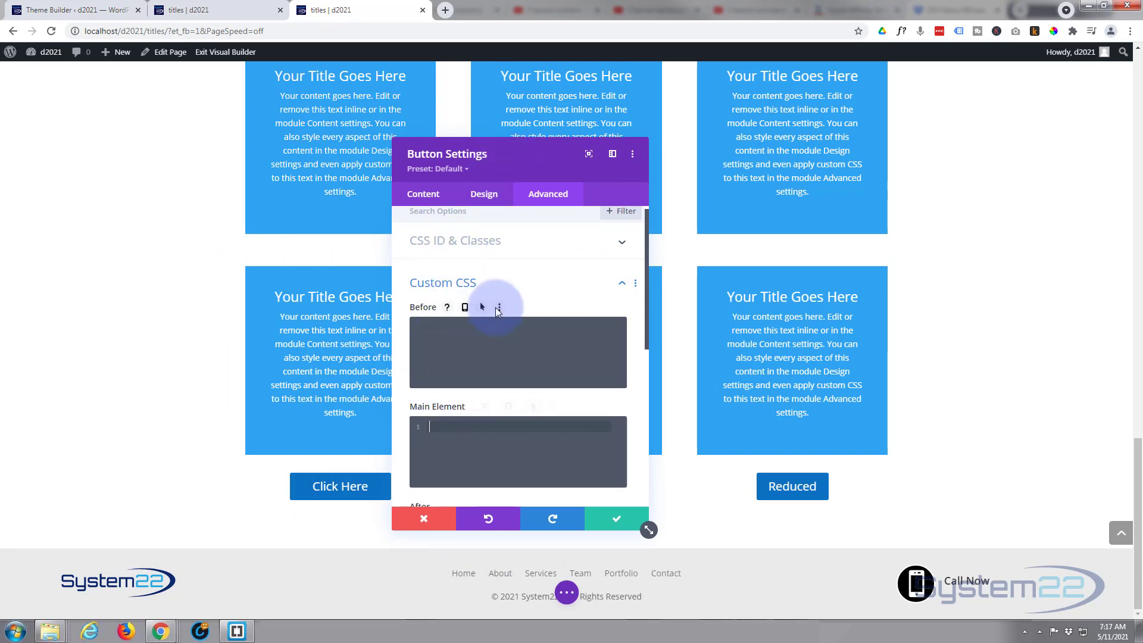
{"action": "type", "text": "width:170px"}
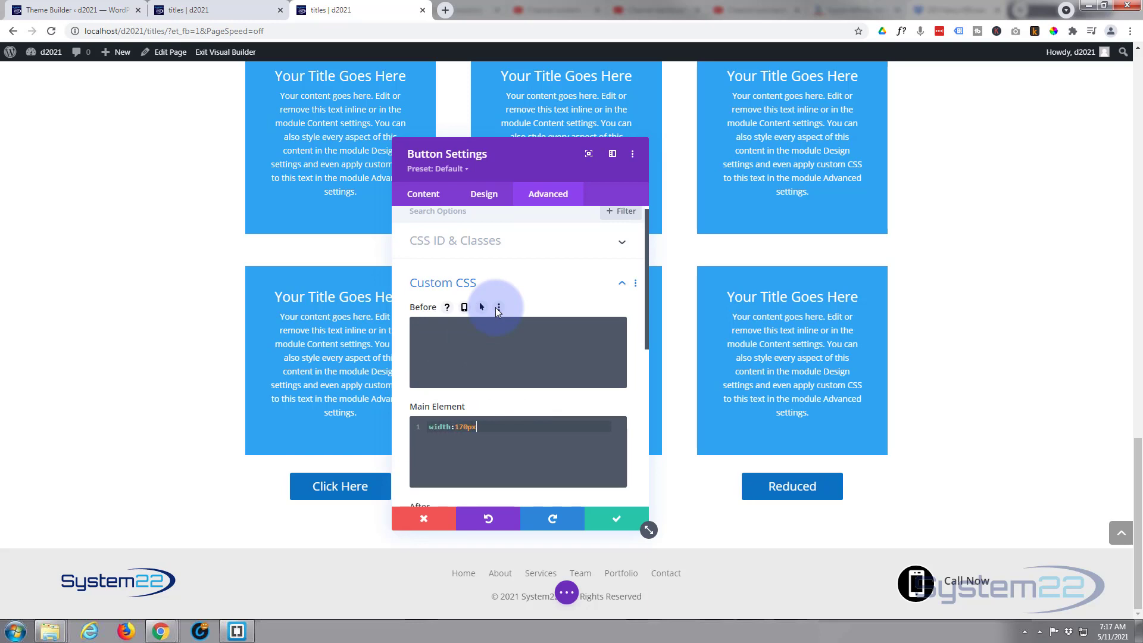
{"action": "type", "text": ";"}
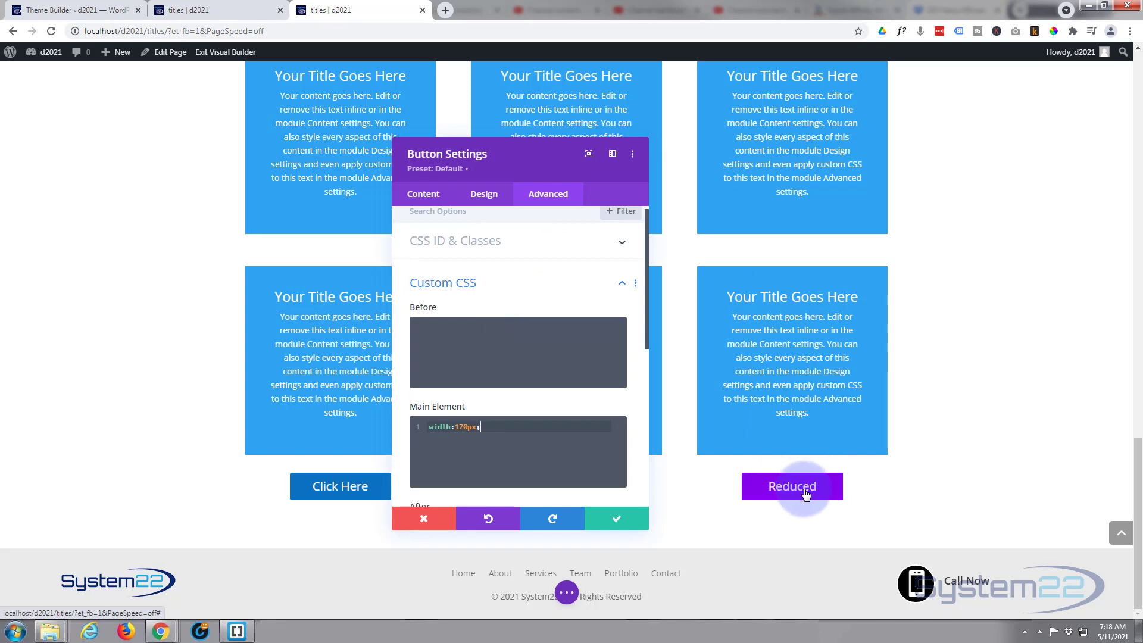
{"action": "left_click", "coordinate": [416, 197]}
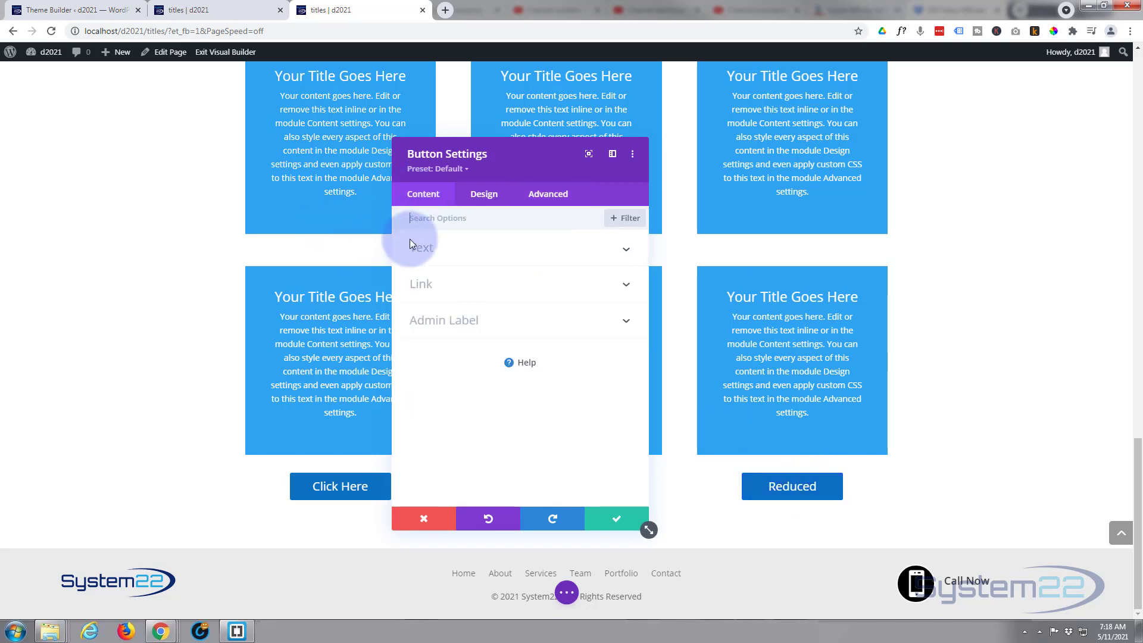
{"action": "left_click", "coordinate": [439, 262]}
{"action": "left_click_drag", "start_coordinate": [468, 290], "coordinate": [368, 293]}
{"action": "type", "text": "1"}
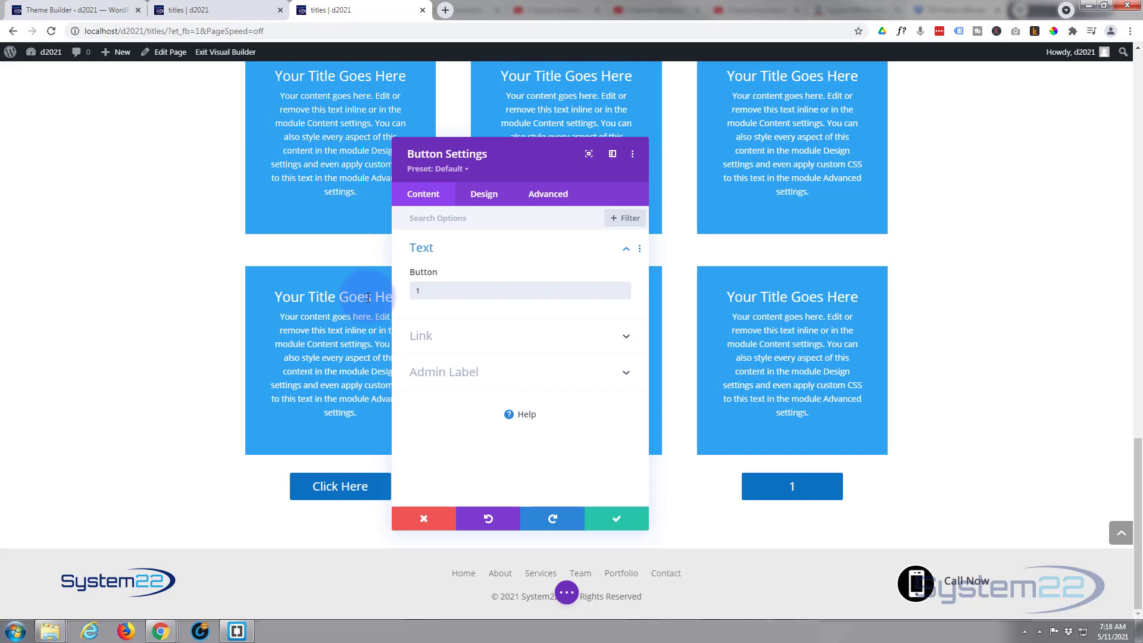
{"action": "key", "text": "ctrl+z"}
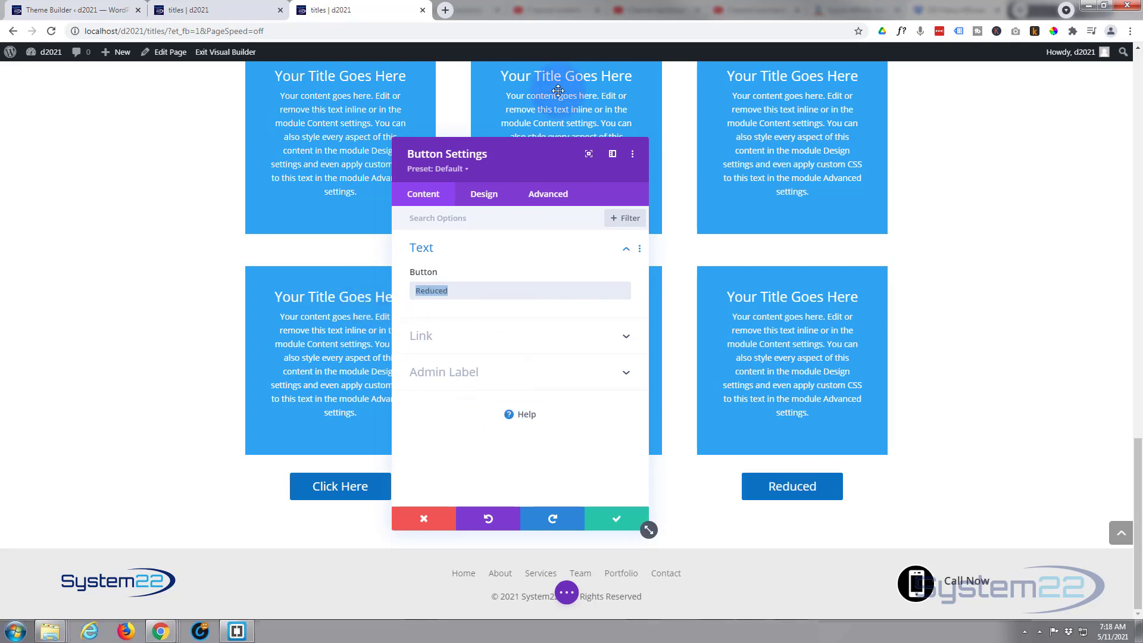
{"action": "left_click", "coordinate": [546, 205]}
{"action": "left_click", "coordinate": [497, 285]}
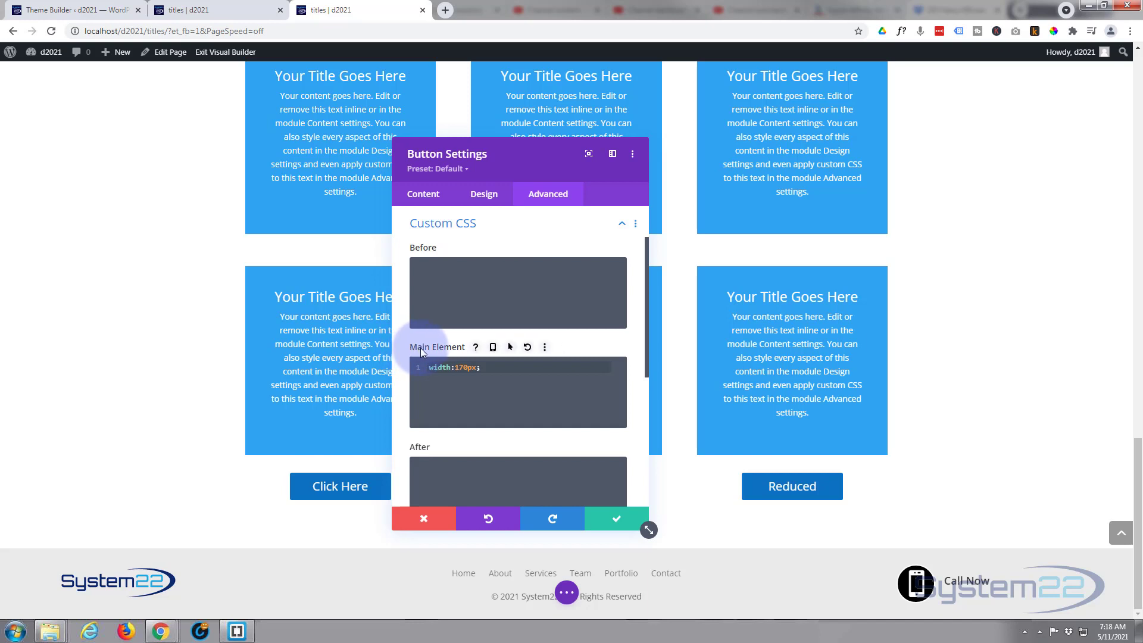
Enter hover-state Main Element CSS width:100% for the Reduced button
{"action": "left_click", "coordinate": [509, 350]}
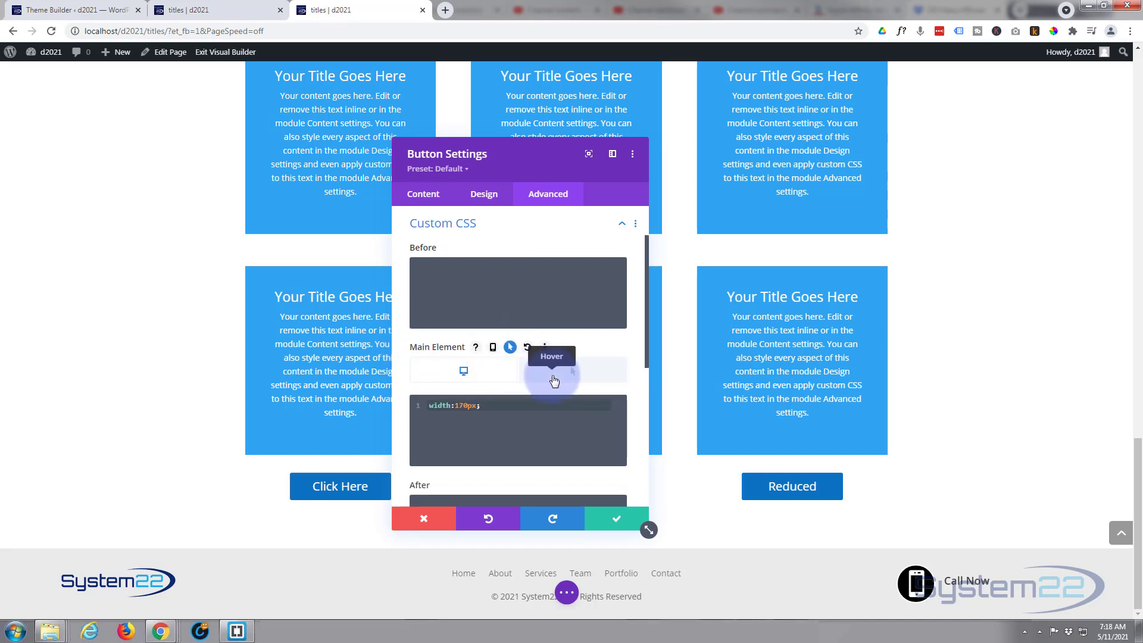
{"action": "left_click", "coordinate": [568, 373]}
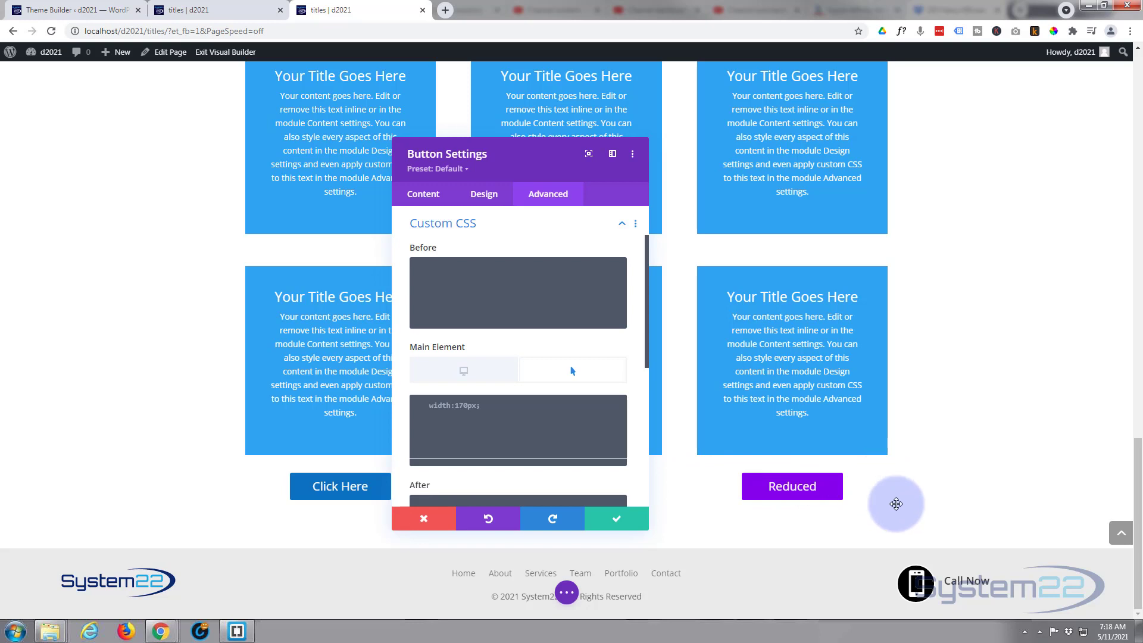
{"action": "left_click", "coordinate": [422, 405]}
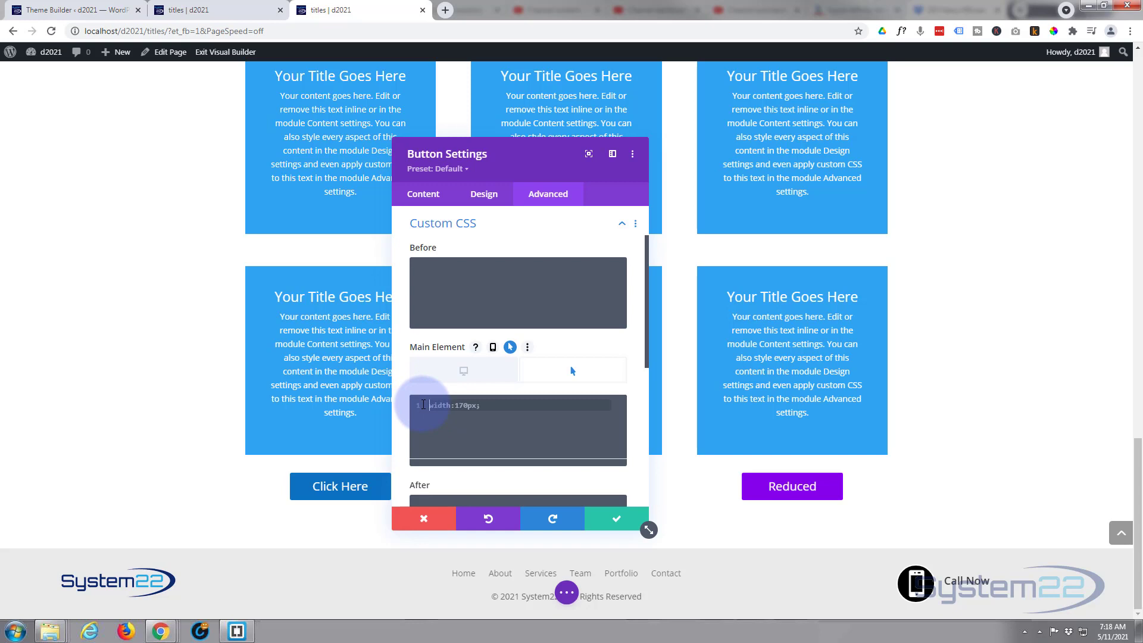
{"action": "type", "text": "width"}
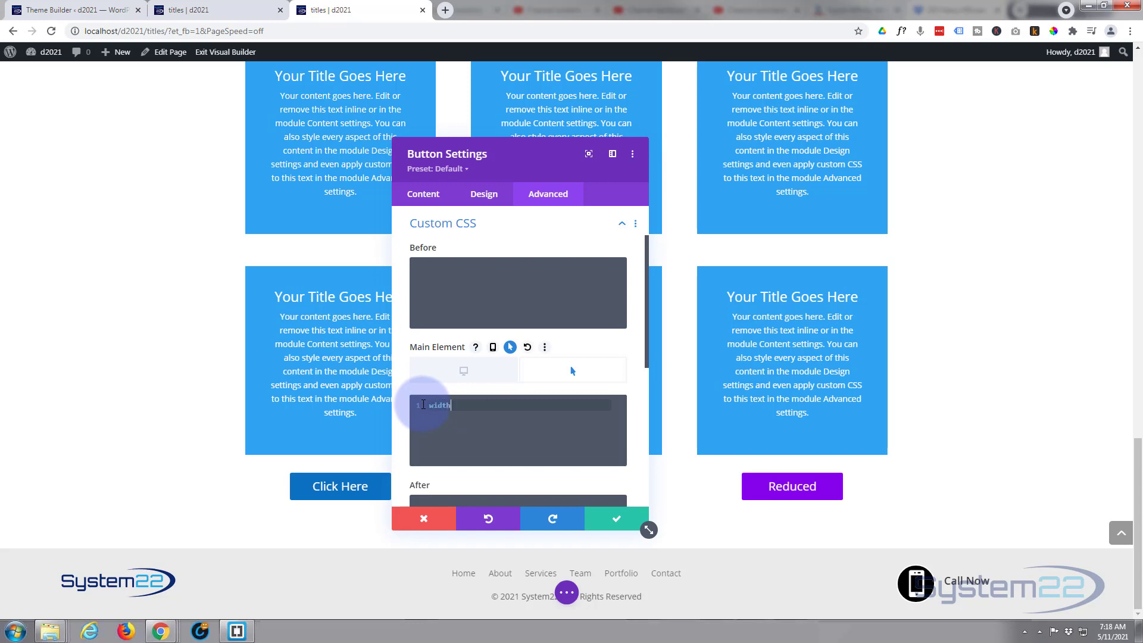
{"action": "type", "text": ":100%;"}
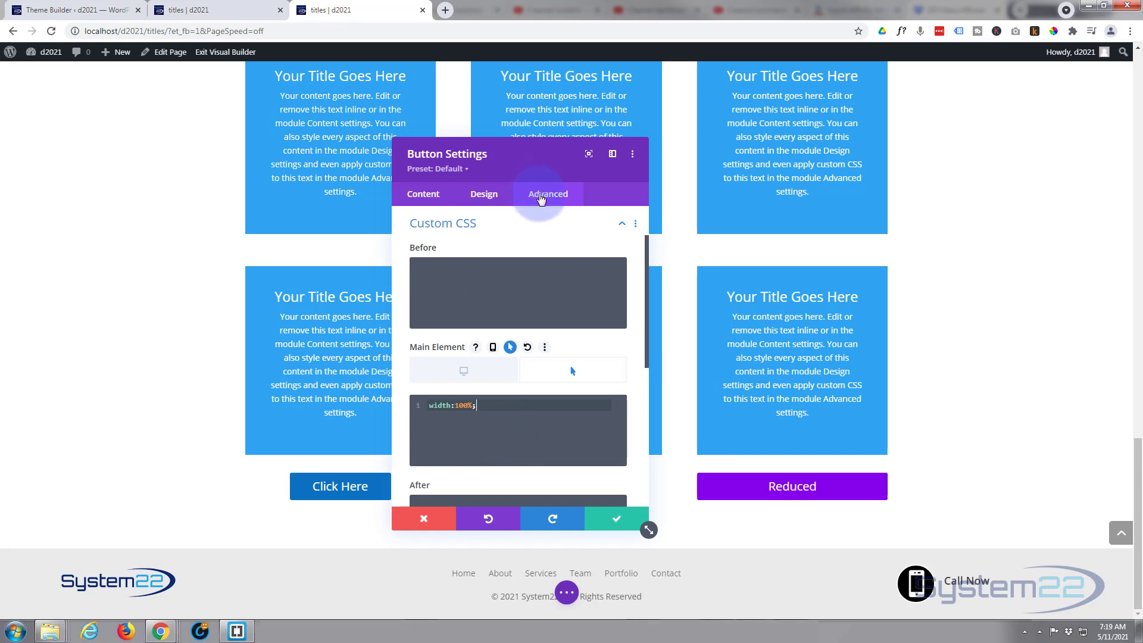
Set the button's transition duration to 550ms with an Ease-In-Out speed curve
{"action": "left_click", "coordinate": [531, 224]}
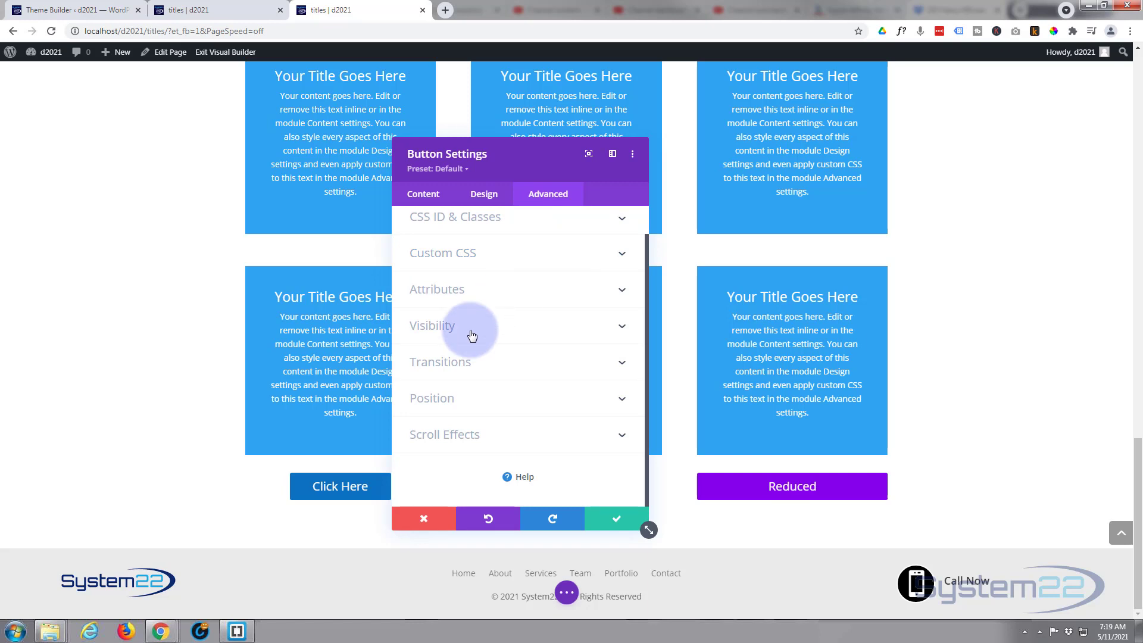
{"action": "left_click", "coordinate": [474, 363]}
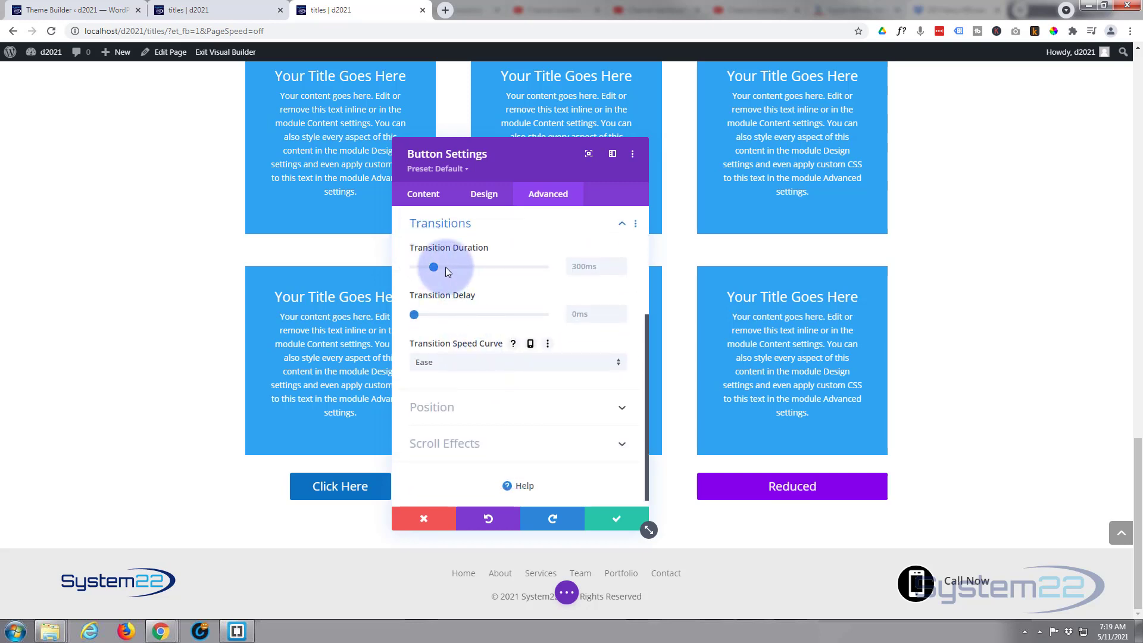
{"action": "left_click_drag", "start_coordinate": [435, 268], "coordinate": [449, 269]}
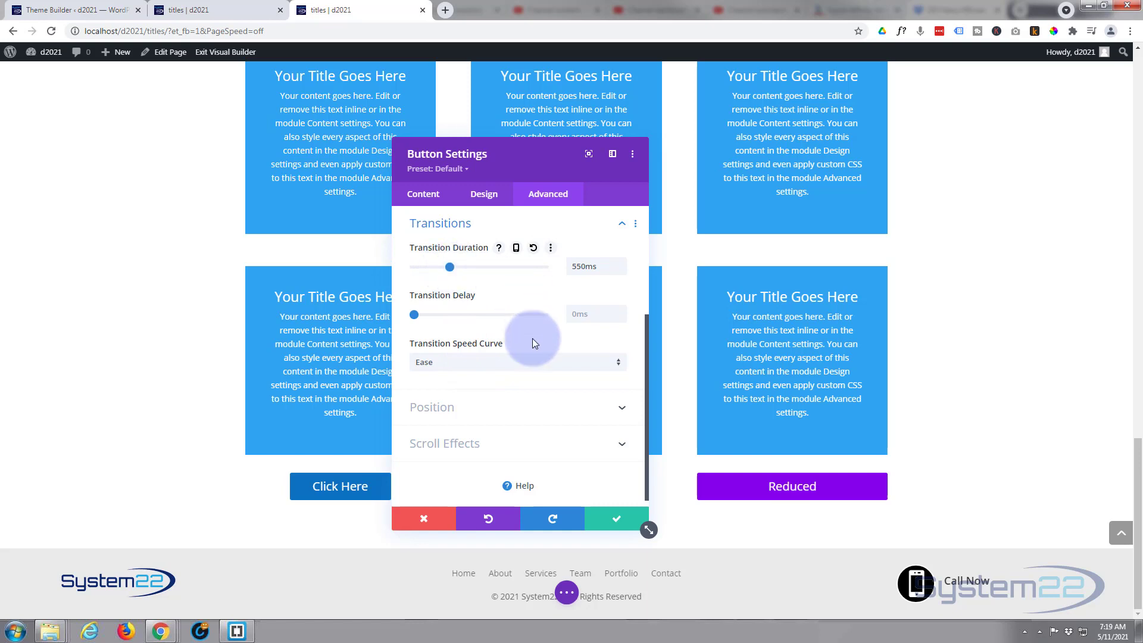
{"action": "left_click", "coordinate": [482, 364]}
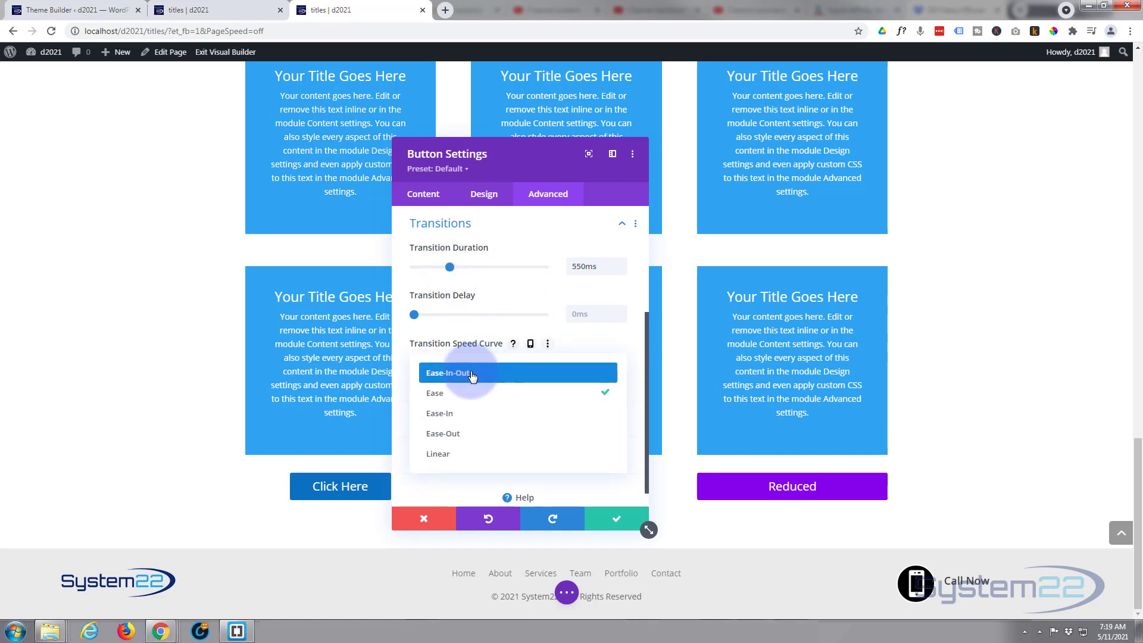
{"action": "left_click", "coordinate": [471, 373]}
{"action": "left_click", "coordinate": [485, 370]}
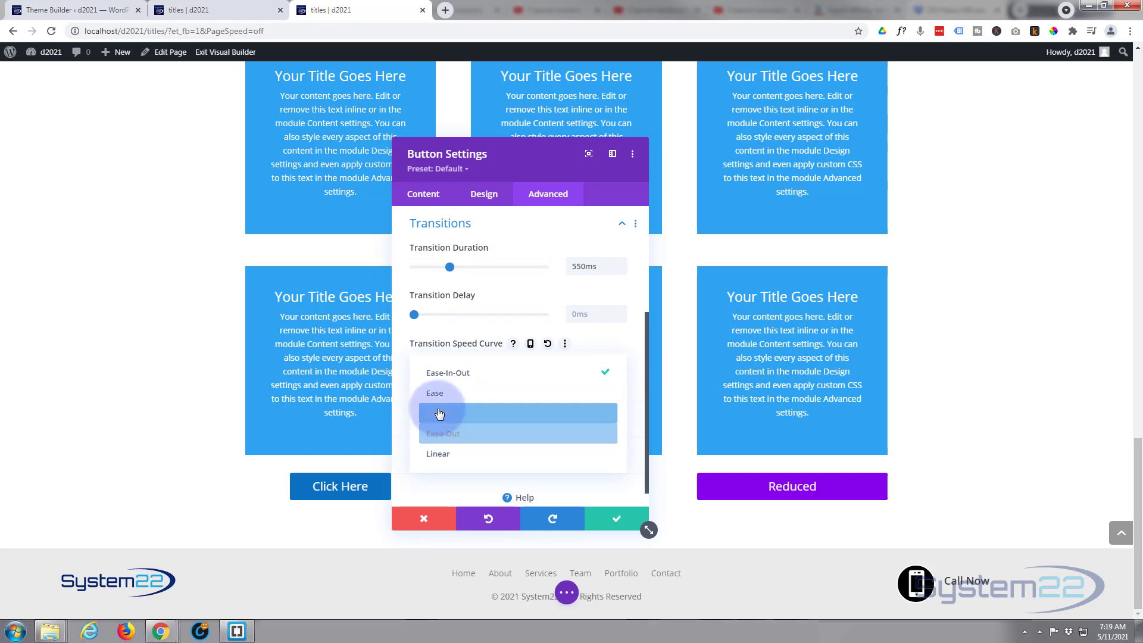
{"action": "left_click", "coordinate": [432, 376]}
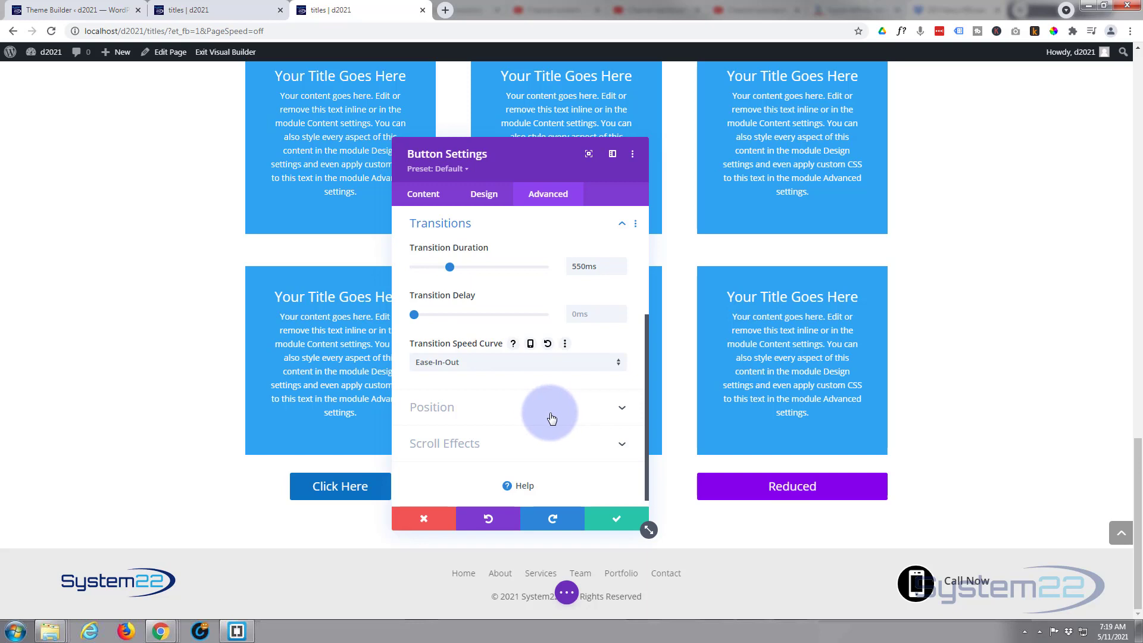
Confirm the button settings, save the page, and exit the Visual Builder to view the live titles page
{"action": "left_click", "coordinate": [616, 520]}
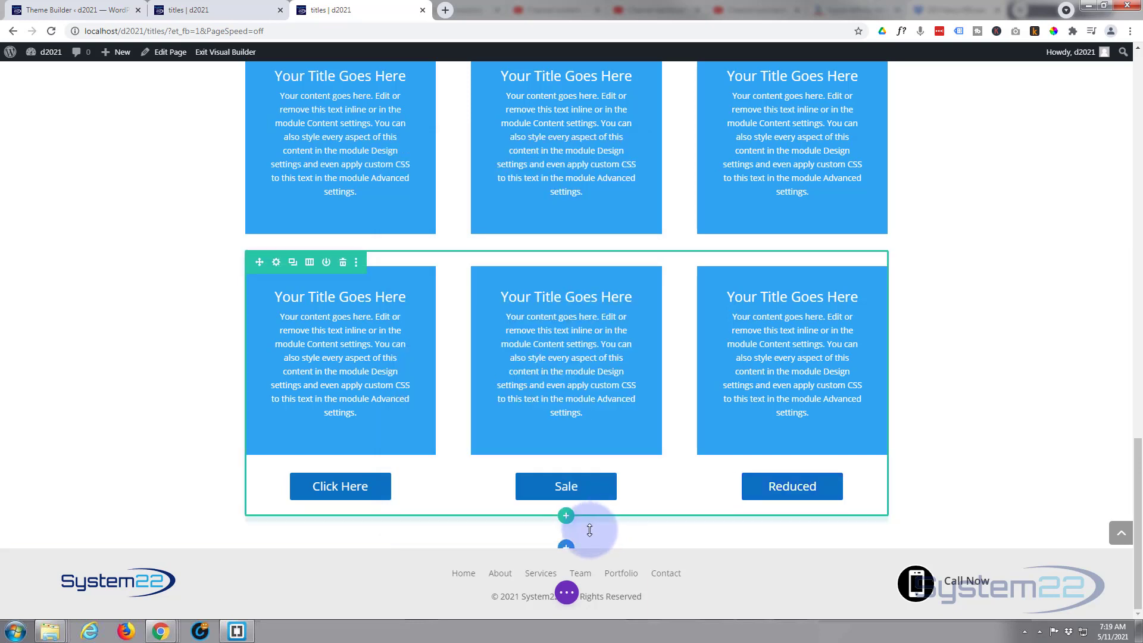
{"action": "left_click", "coordinate": [566, 593]}
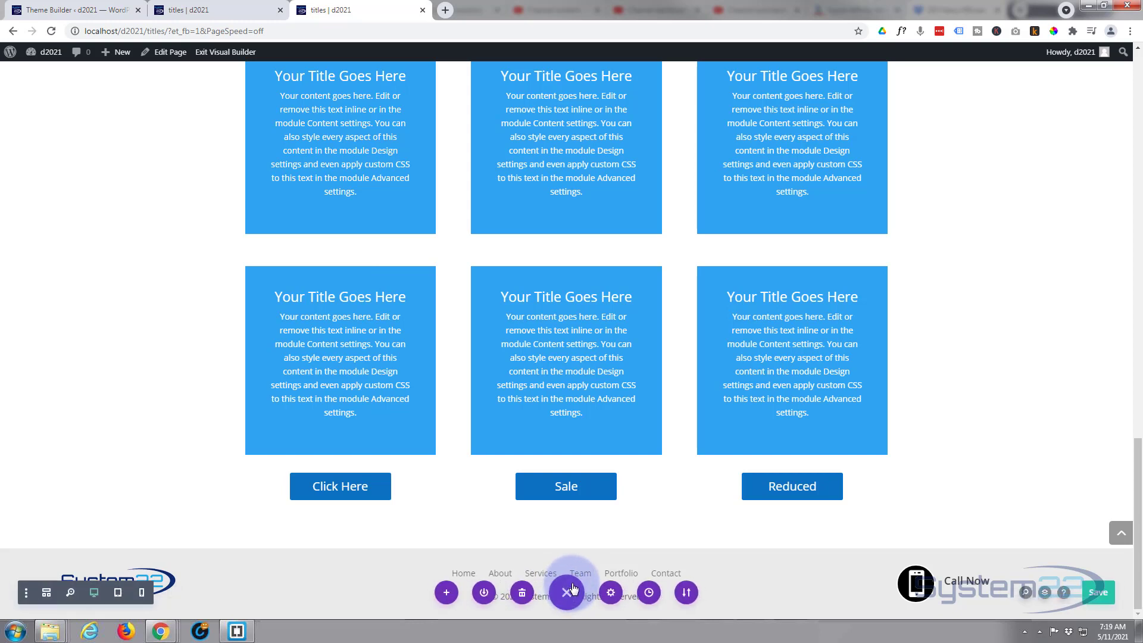
{"action": "left_click", "coordinate": [1099, 595]}
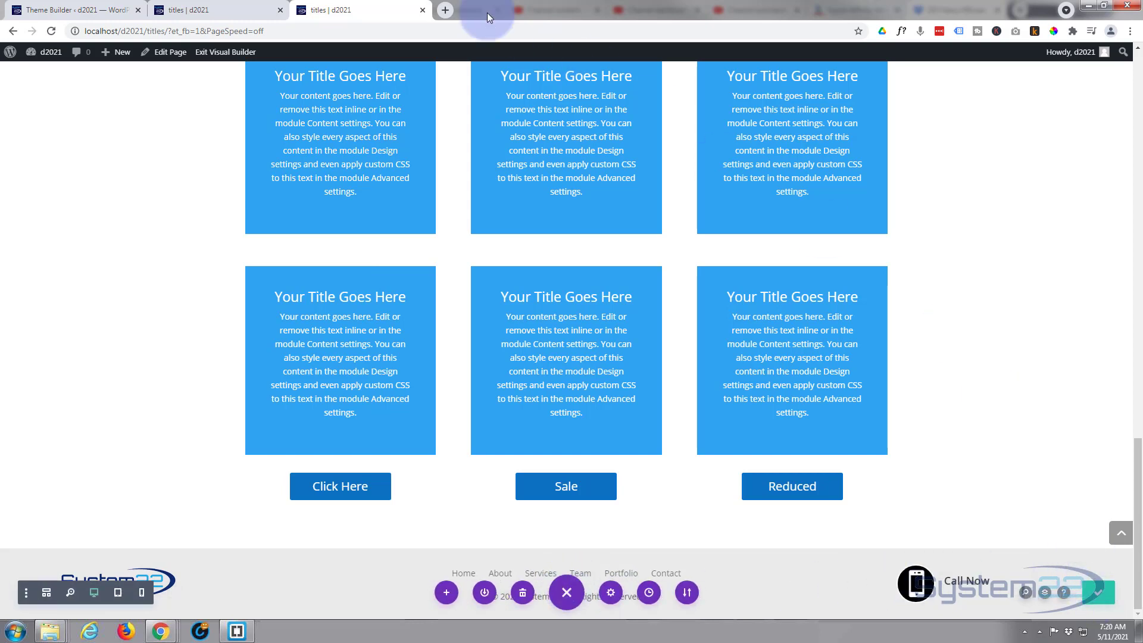
{"action": "left_click", "coordinate": [216, 53]}
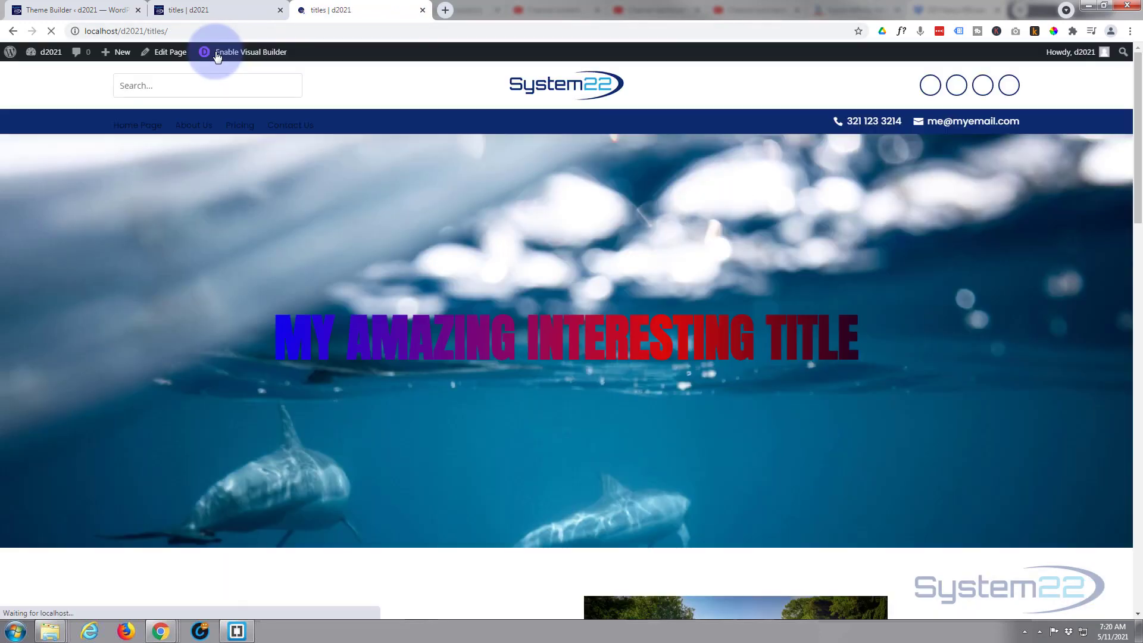
{"action": "scroll", "coordinate": [158, 252], "scroll_direction": "down", "scroll_amount": 5}
{"action": "scroll", "coordinate": [159, 256], "scroll_direction": "down", "scroll_amount": 10}
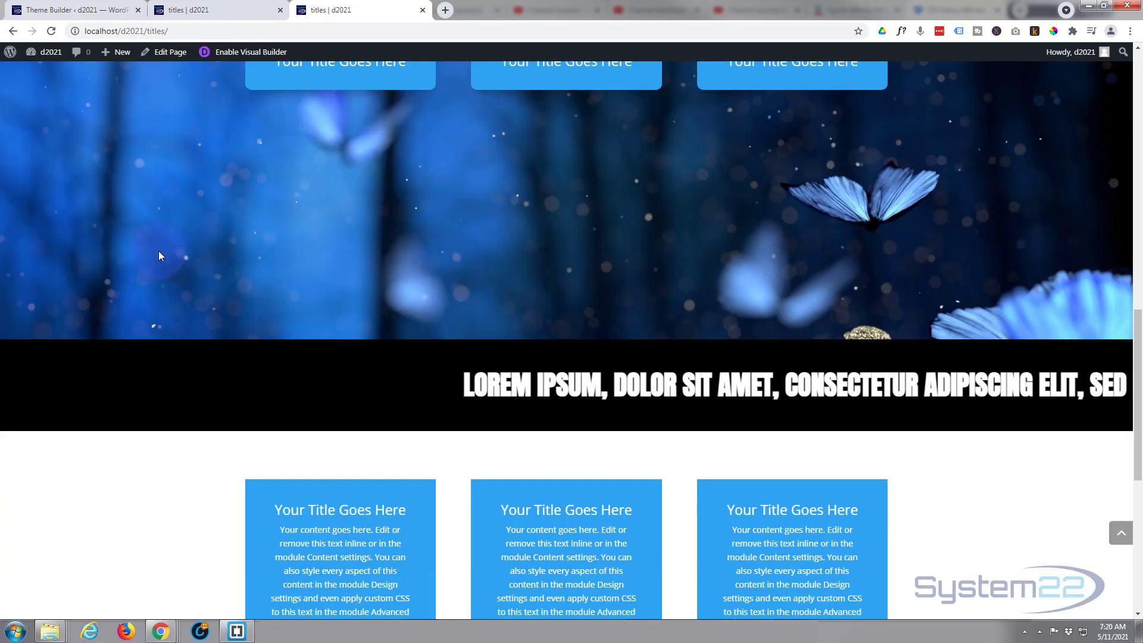
{"action": "scroll", "coordinate": [158, 251], "scroll_direction": "down", "scroll_amount": 2}
{"action": "scroll", "coordinate": [158, 251], "scroll_direction": "down", "scroll_amount": 1}
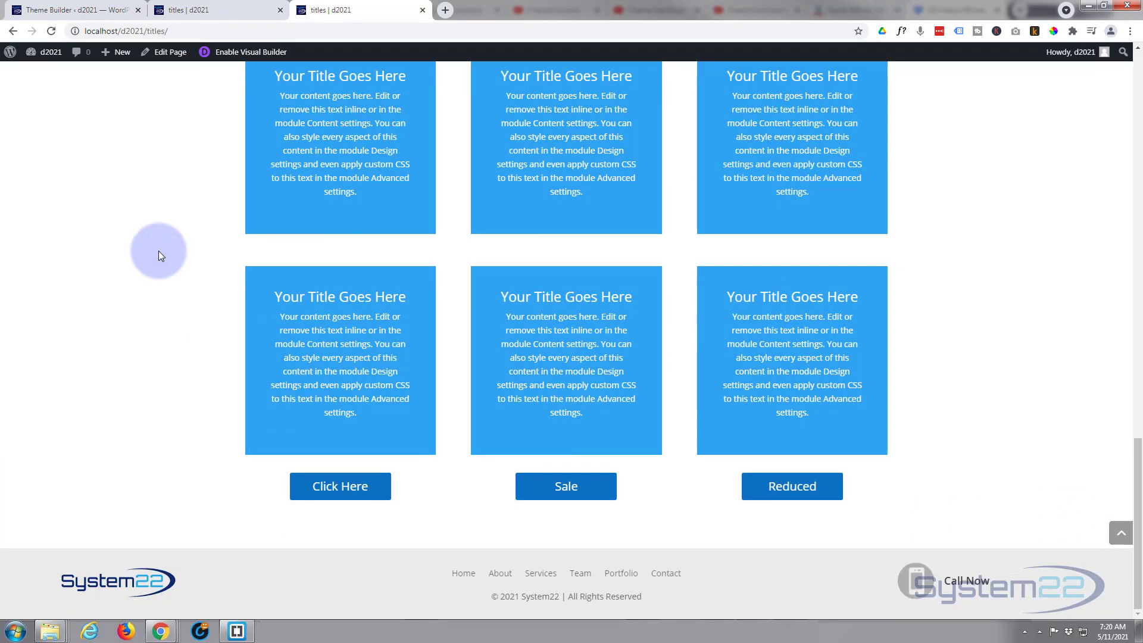